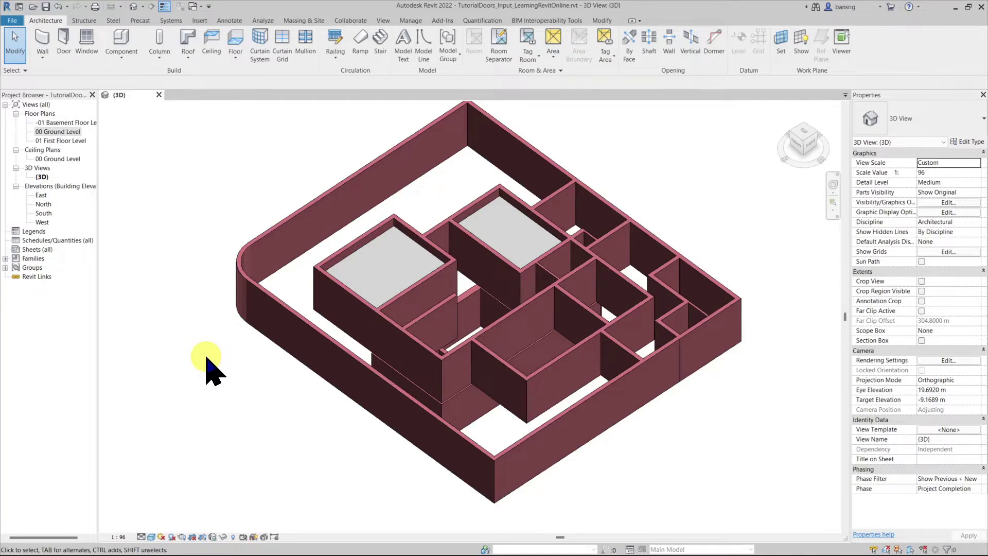
- Open the 00 Ground Level floor plan and start the Component tool
double_click(58, 132)
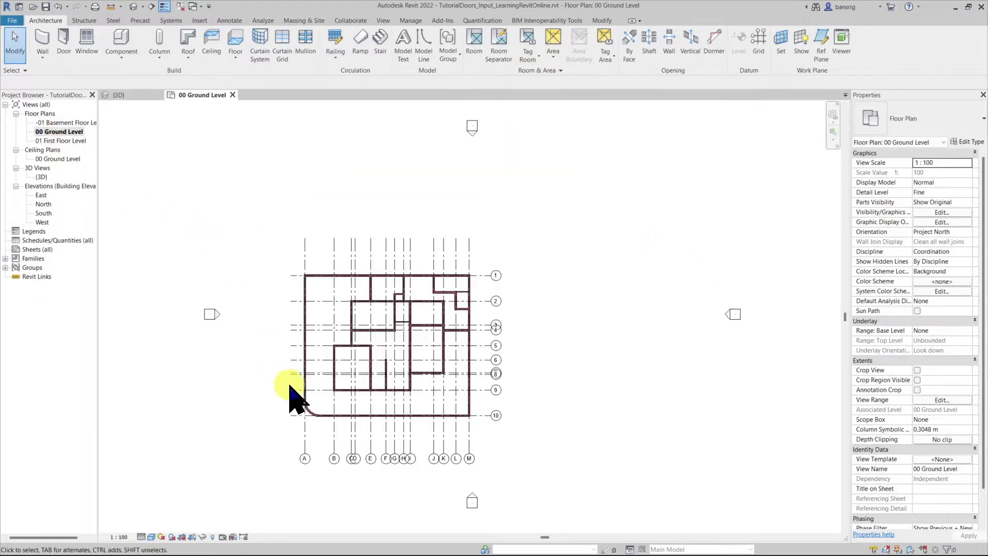
scroll(293, 393, up, 4)
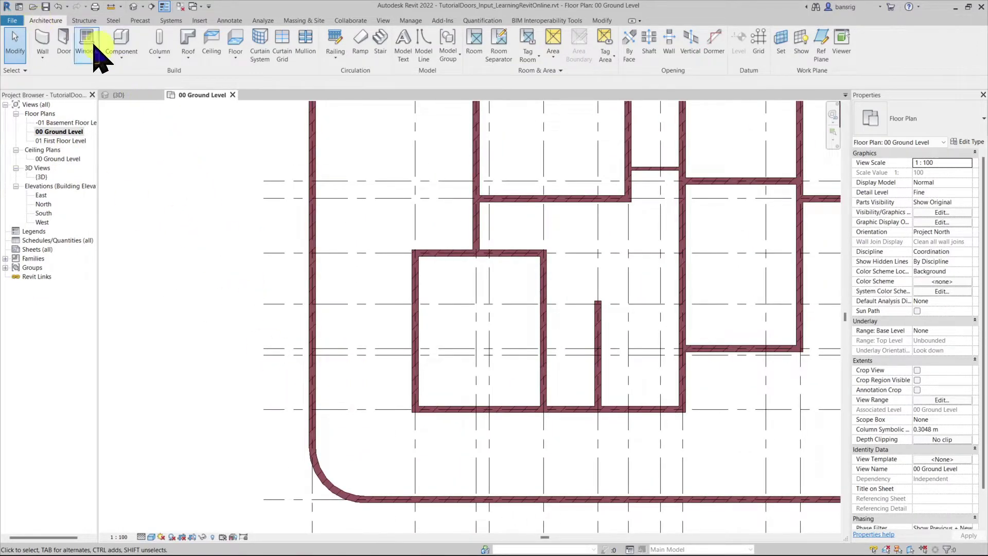
click(129, 43)
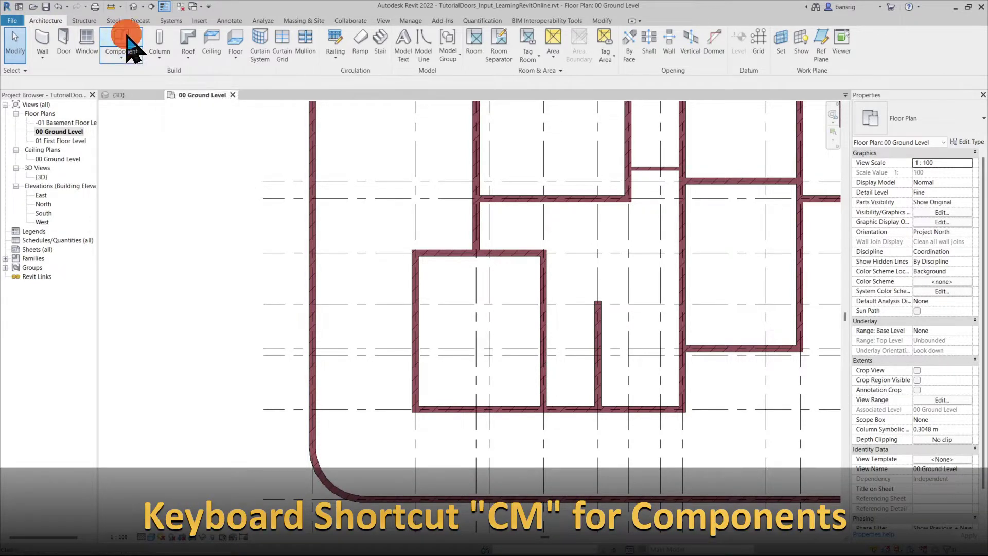
click(948, 124)
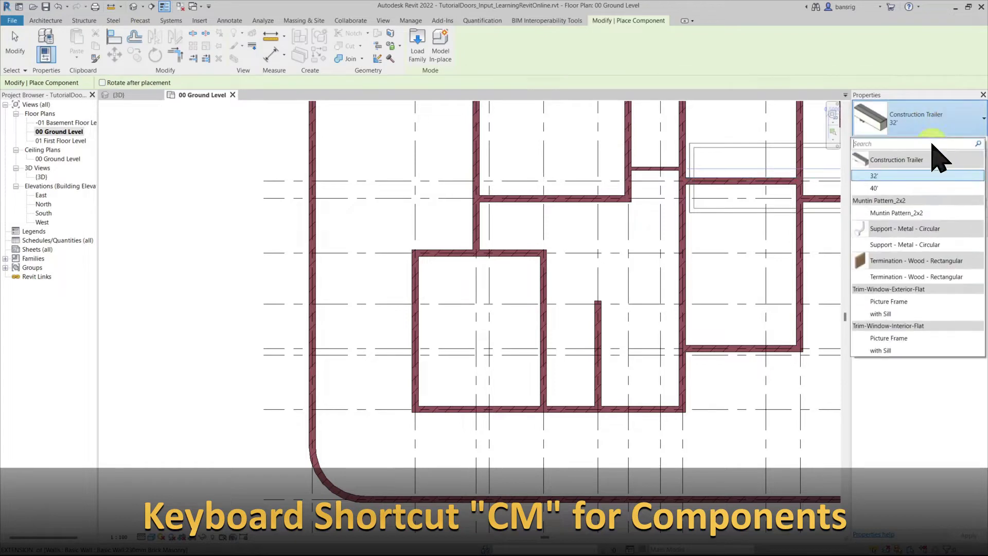
mouse_move(930, 175)
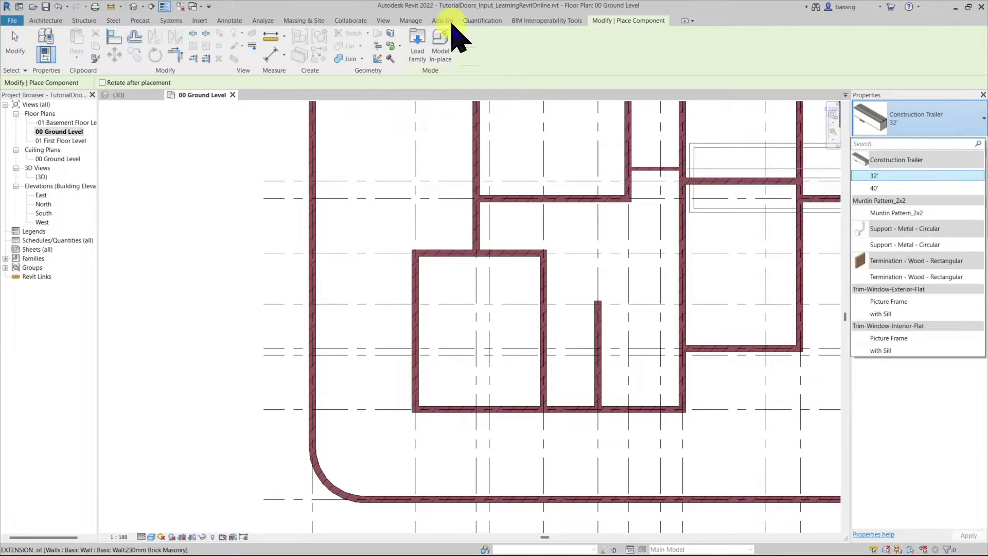
- Load the M_Sofa.rfa family from the Furniture > Seating library folder
click(417, 45)
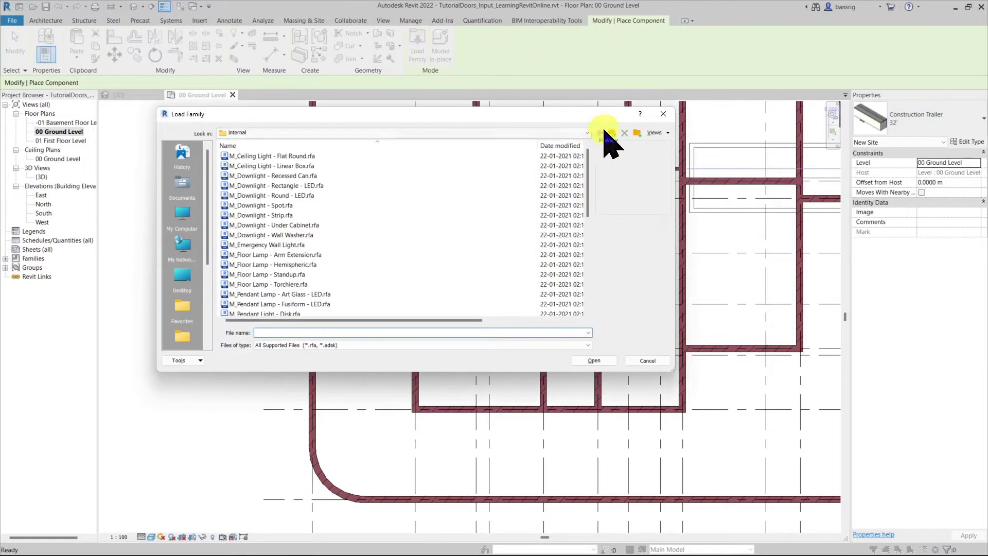
click(612, 133)
click(612, 133)
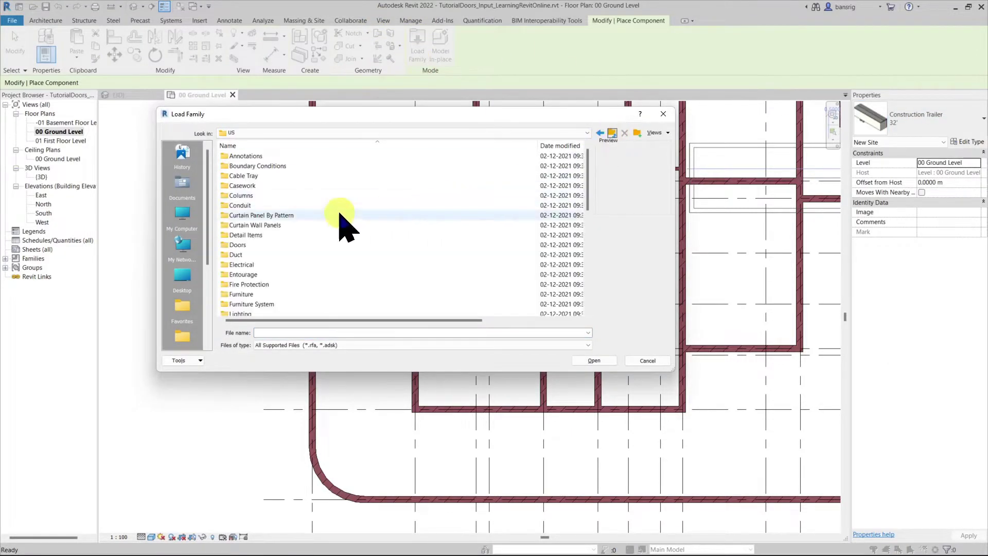
double_click(244, 300)
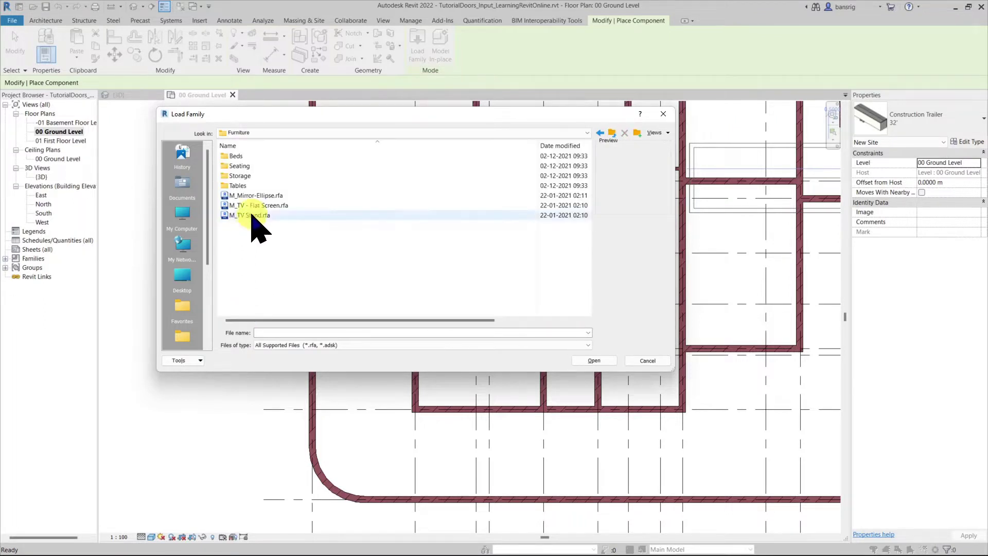
double_click(246, 165)
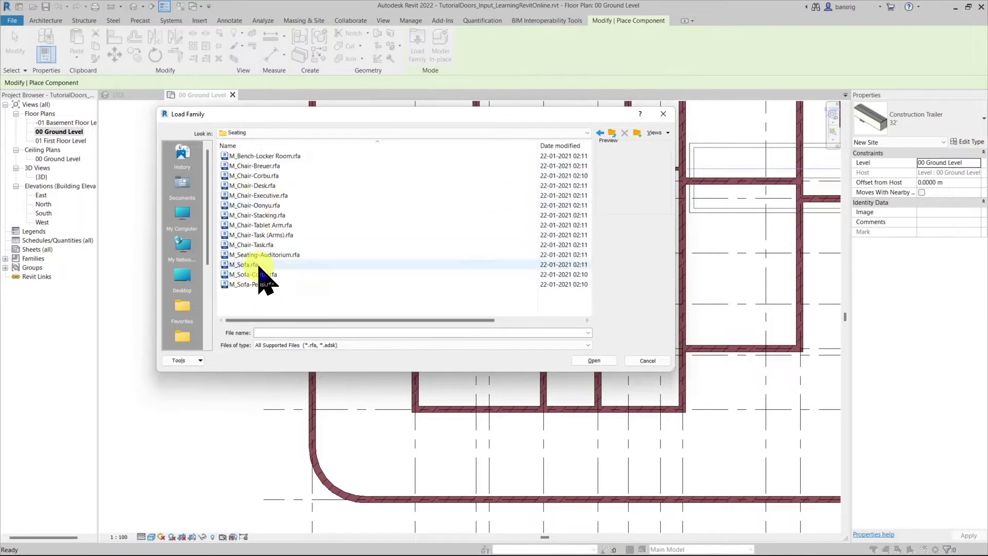
click(254, 265)
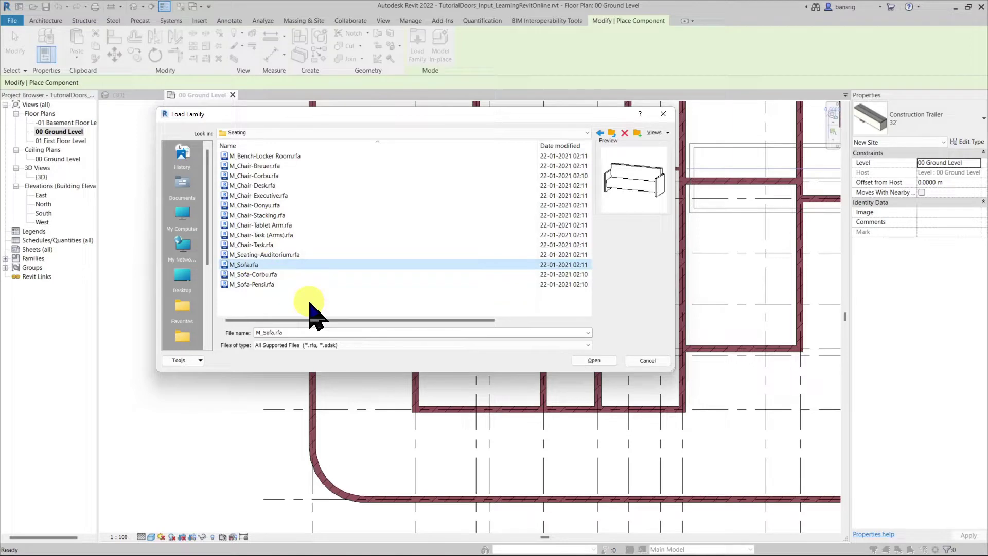
click(595, 361)
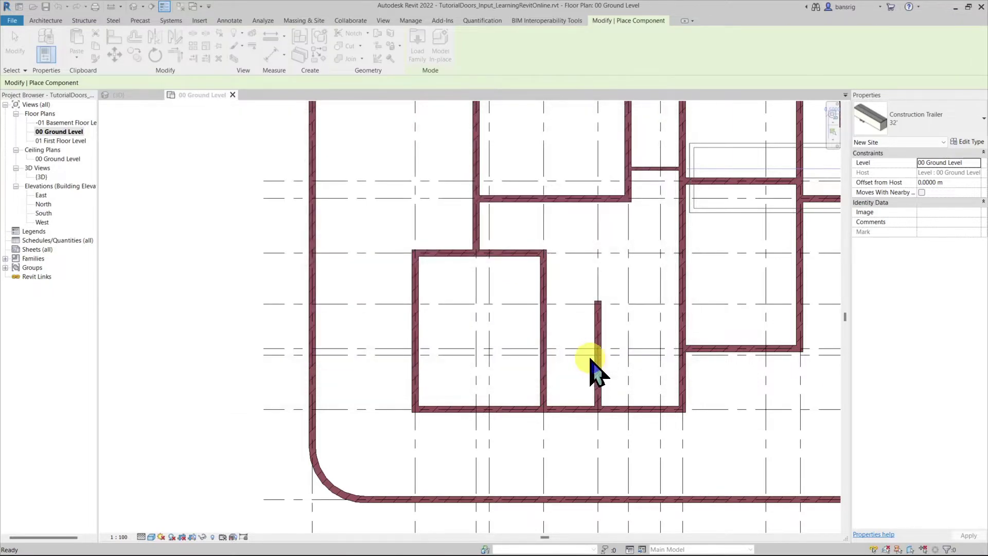
- Place an M_Sofa 1372mm near the top-left of the ground-floor room
scroll(470, 286, up, 4)
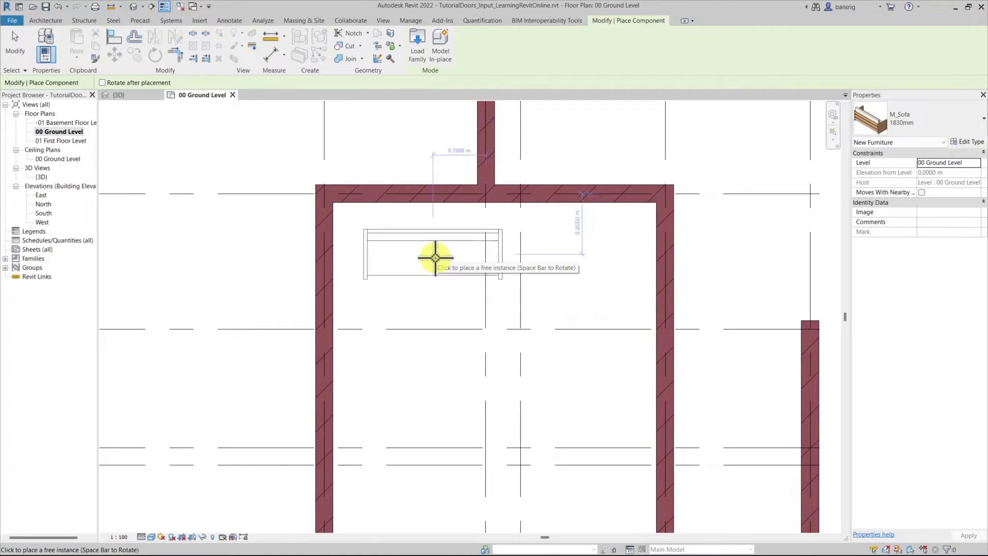
key(Escape)
key(Escape)
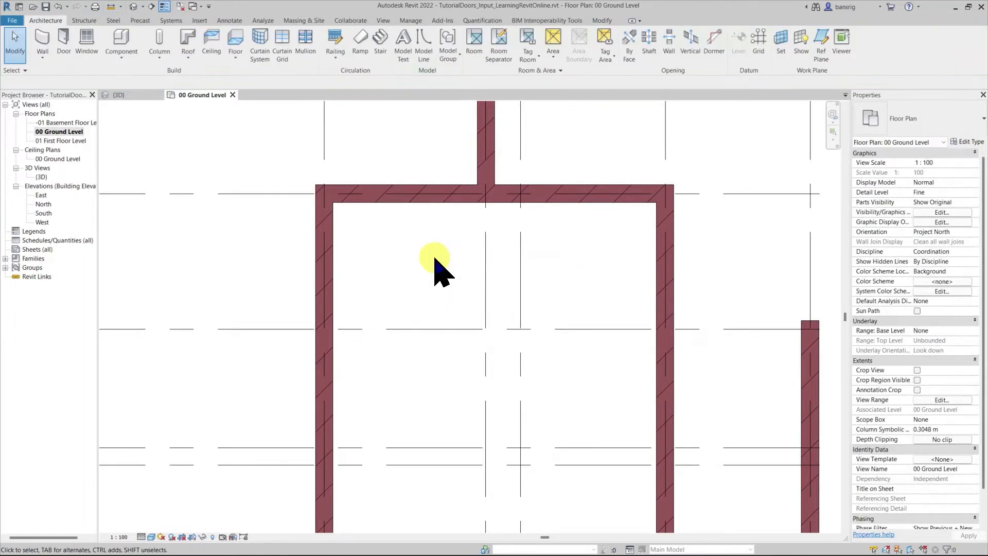
click(126, 40)
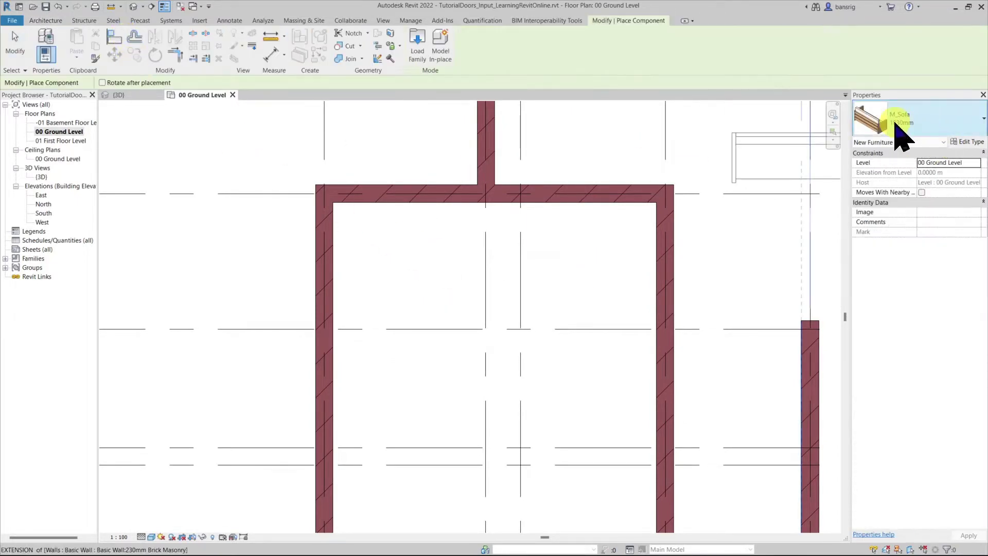
click(899, 126)
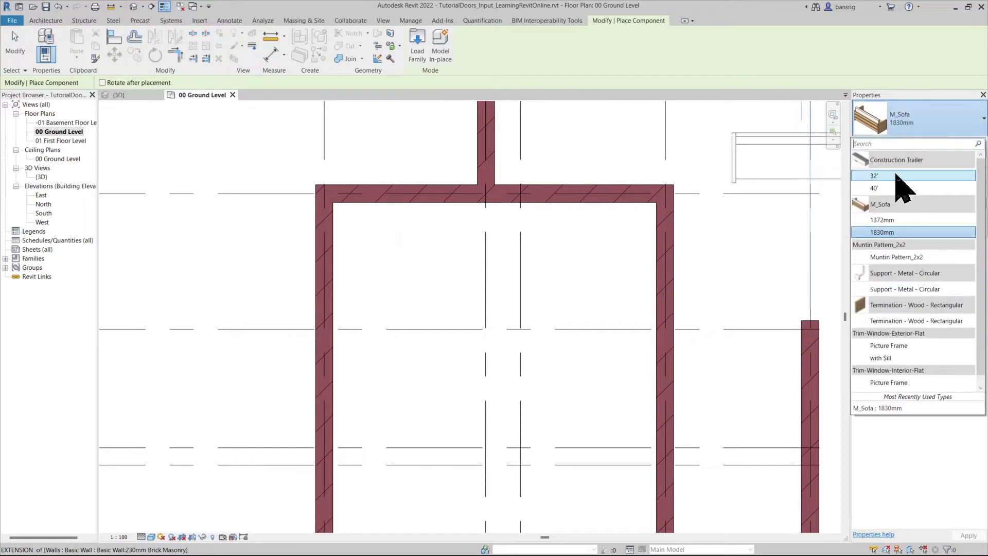
click(881, 220)
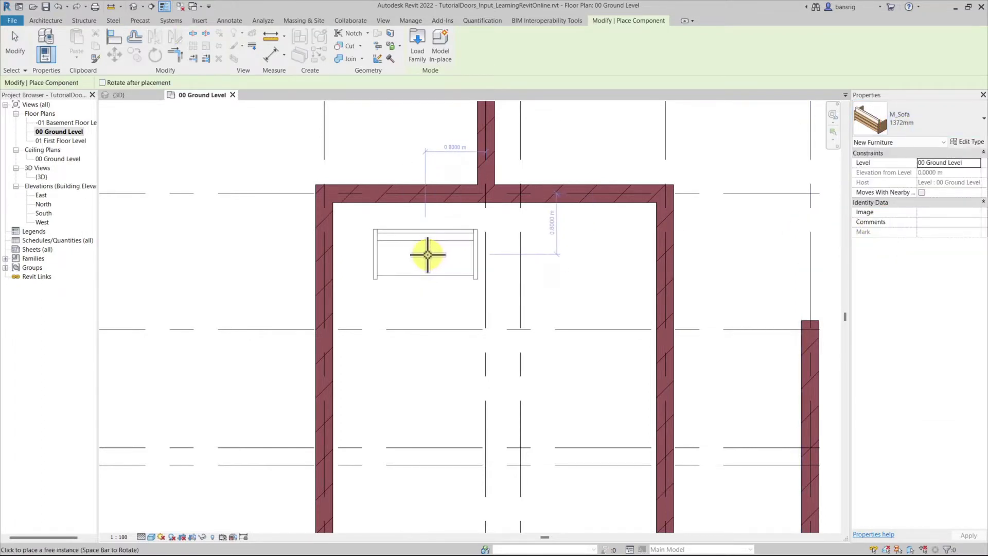
click(425, 252)
key(Escape)
key(Escape)
click(426, 277)
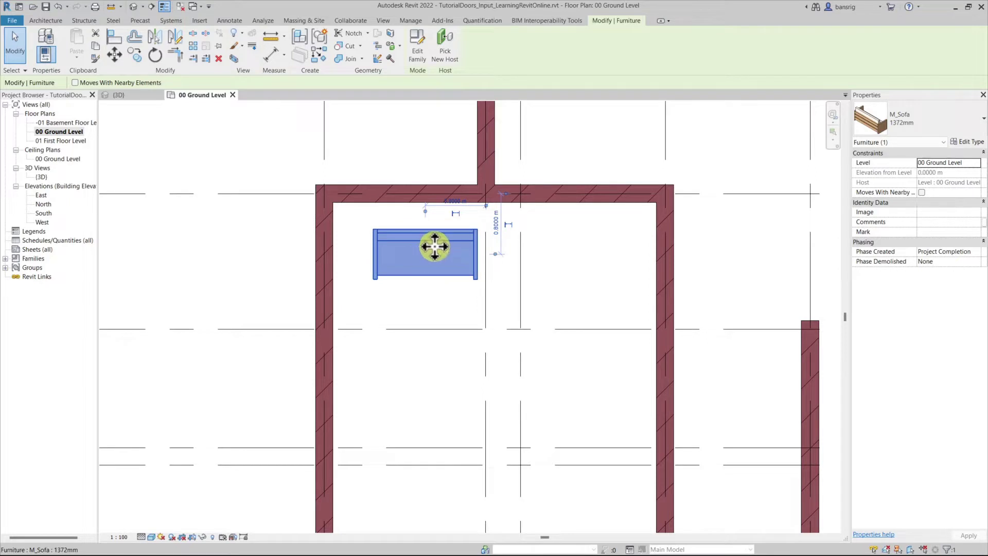
- Set the sofa 1 m from the upper wall and add an aligned wall-to-sofa dimension
scroll(468, 225, up, 2)
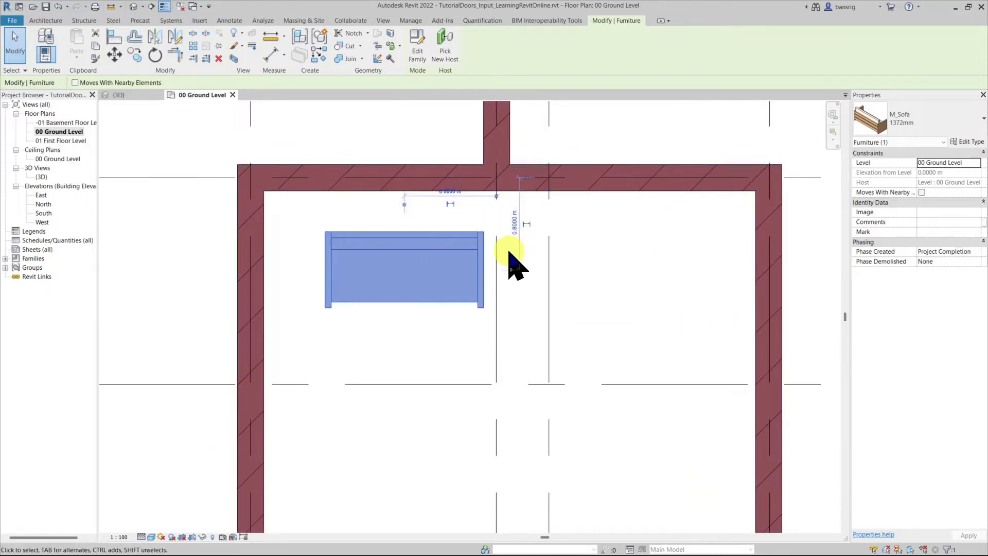
click(514, 222)
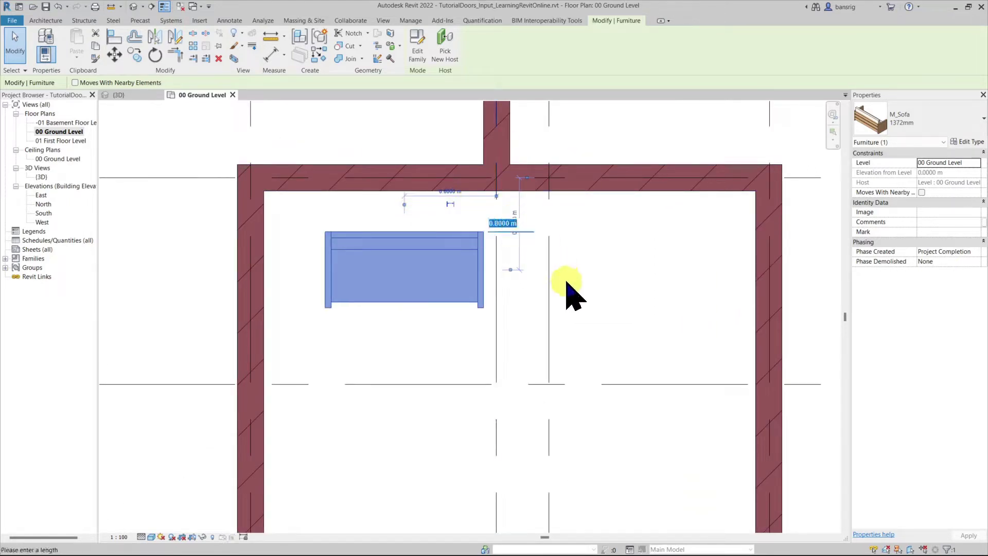
key(Return)
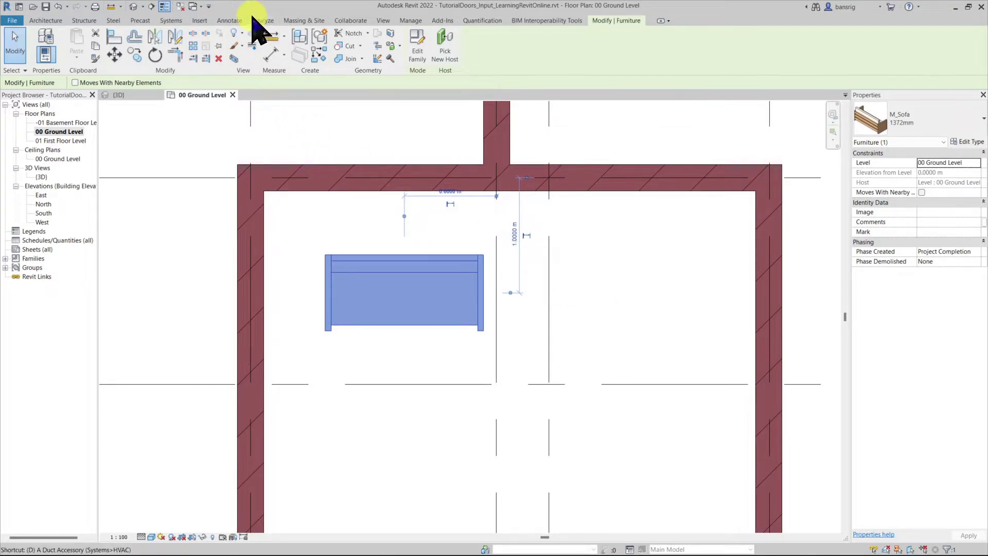
click(229, 20)
click(41, 44)
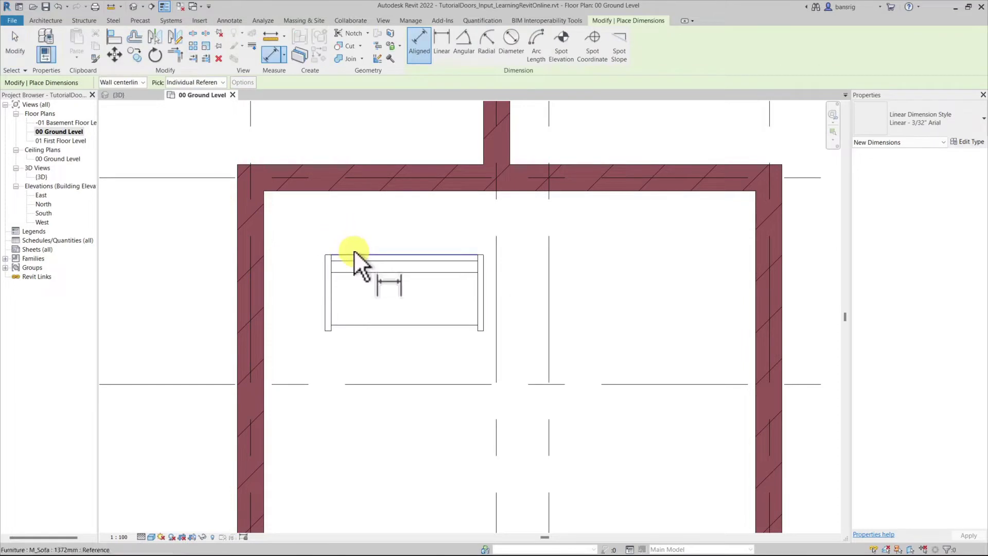
click(355, 190)
click(354, 170)
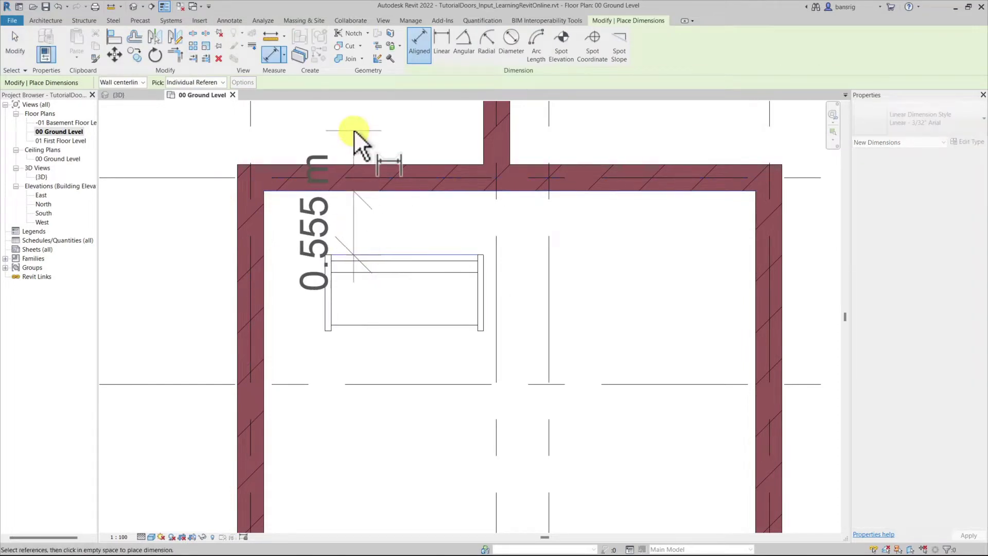
key(Escape)
key(Escape)
- Change the sofa's distance from the upper wall from 0.555 m to 0.5 m
click(406, 256)
click(334, 222)
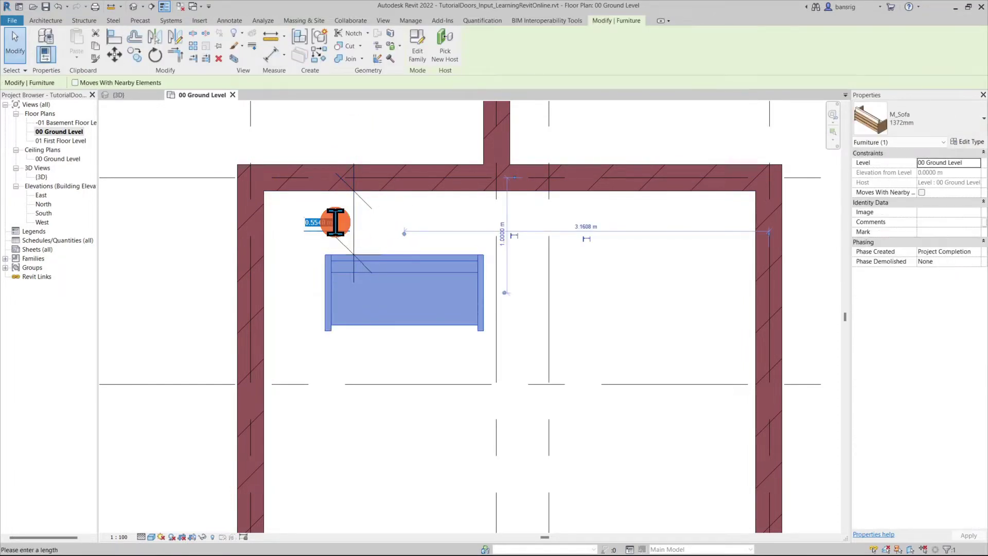
text(0.5)
key(Return)
key(Escape)
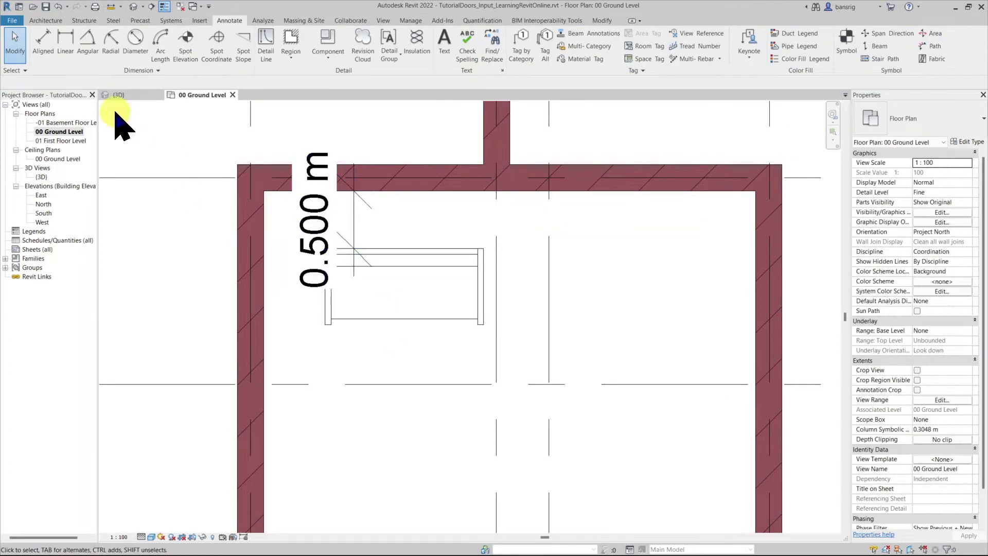
- Place a second sofa rotated vertically below the first sofa
click(45, 20)
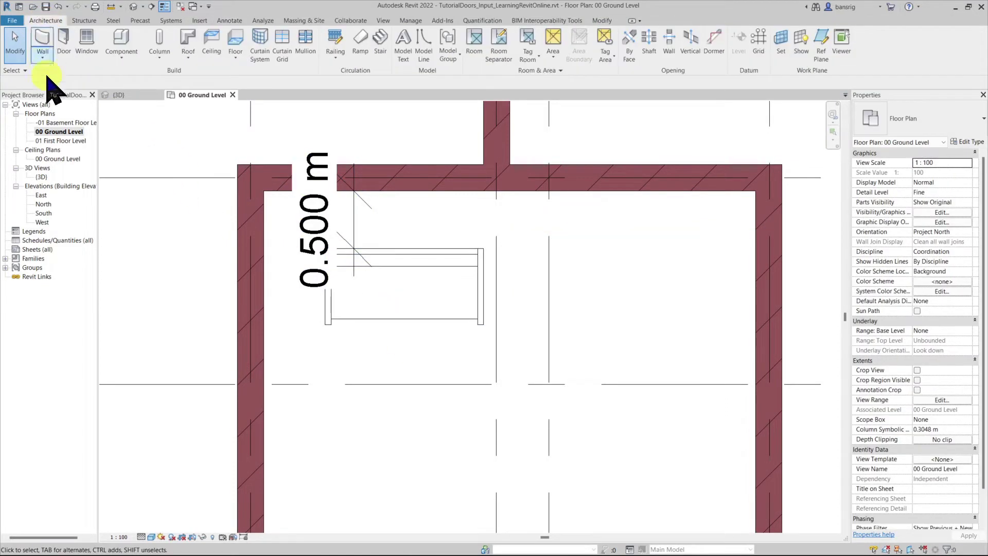
click(128, 44)
middle_drag(391, 370, 395, 276)
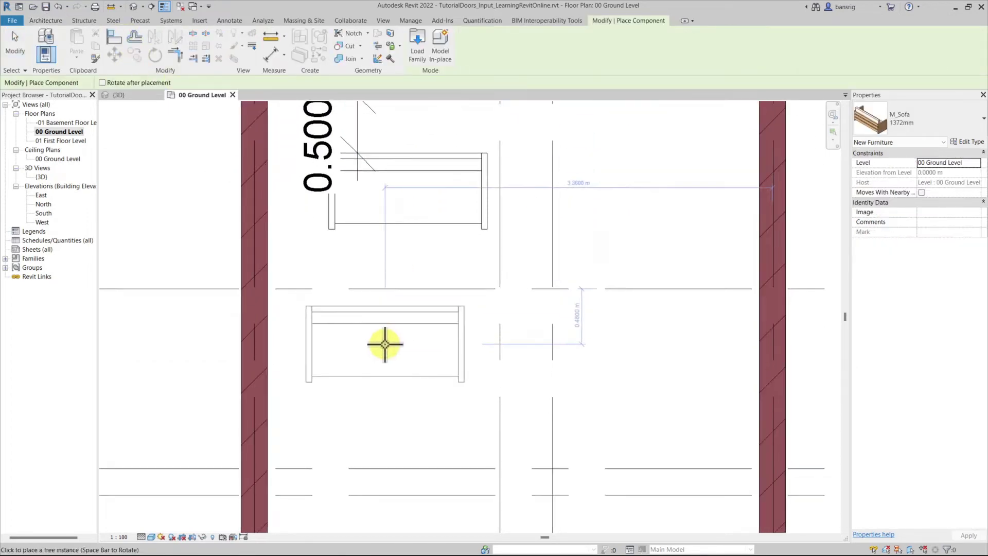
key(space)
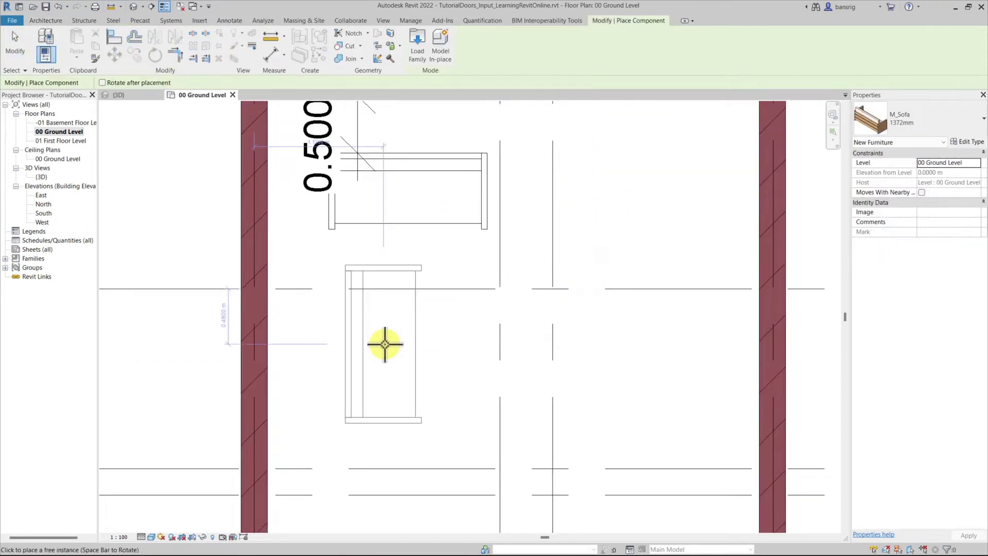
click(327, 350)
key(Escape)
key(Escape)
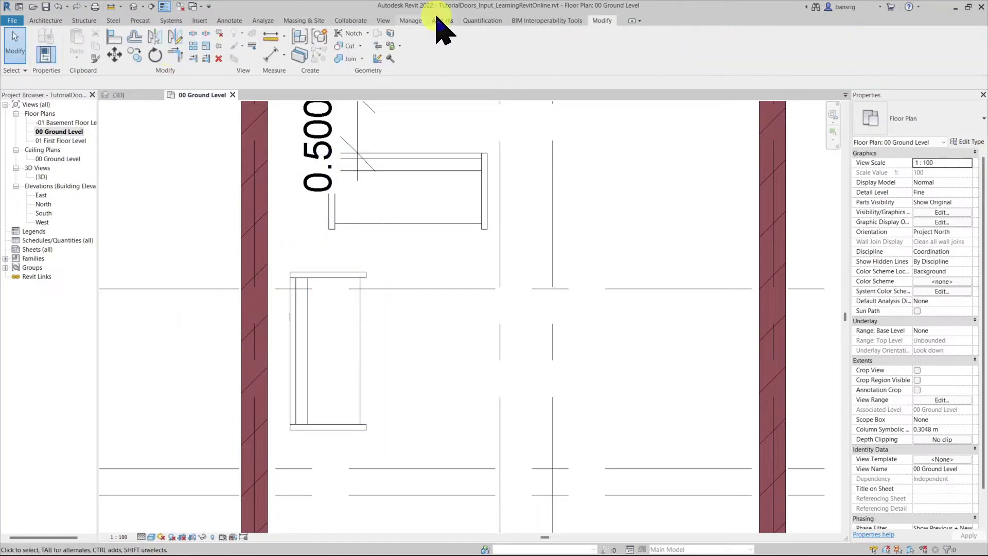
- Align the upper sofa to the right edge of the lower sofa
click(114, 36)
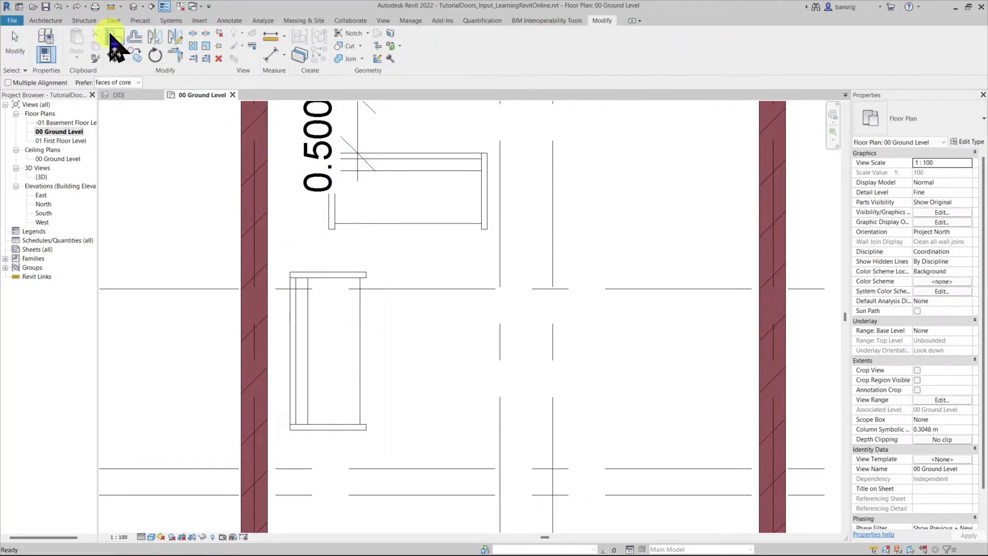
click(360, 328)
click(328, 200)
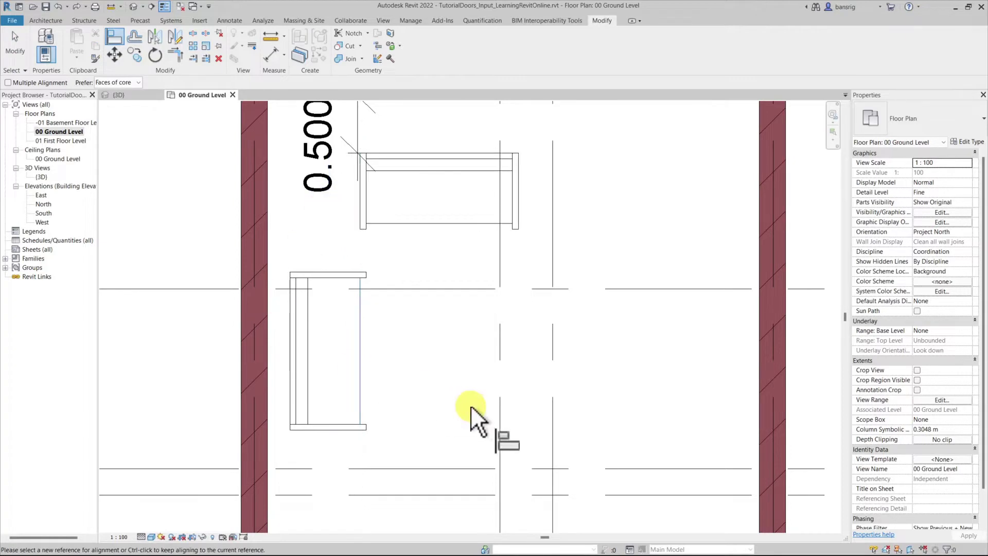
key(Escape)
scroll(465, 390, down, 3)
scroll(464, 391, down, 2)
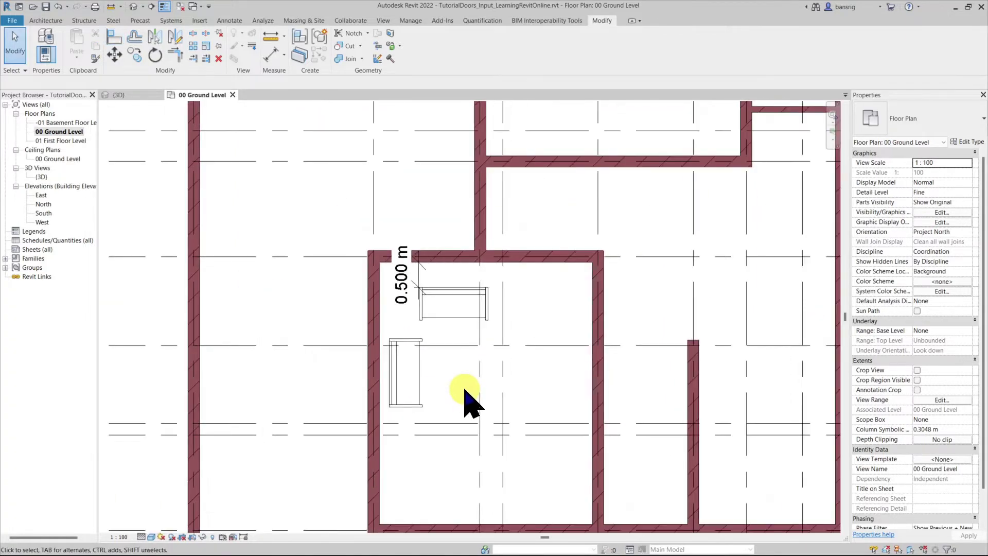
- Move the upper sofa to 01 First Floor Level and open that floor plan
click(455, 320)
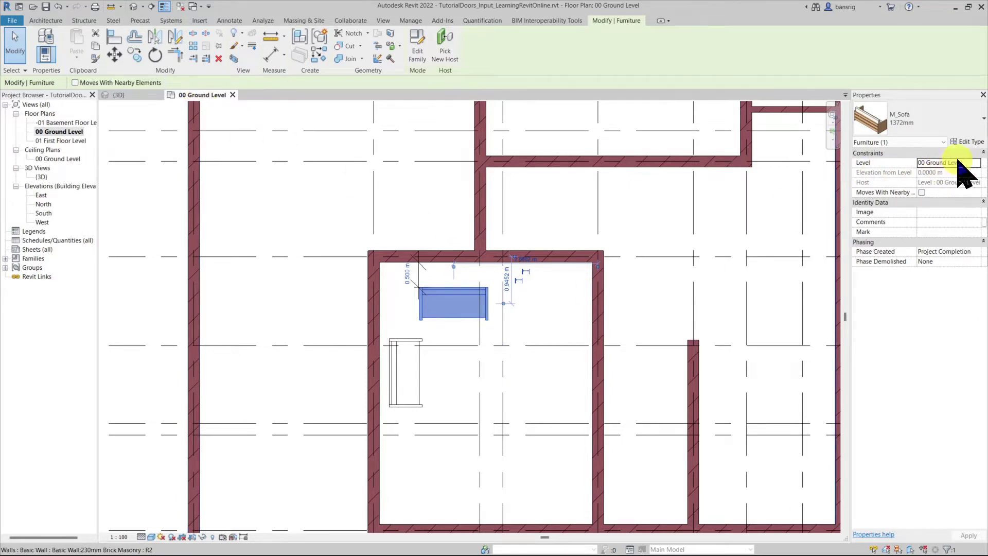
click(944, 162)
click(931, 188)
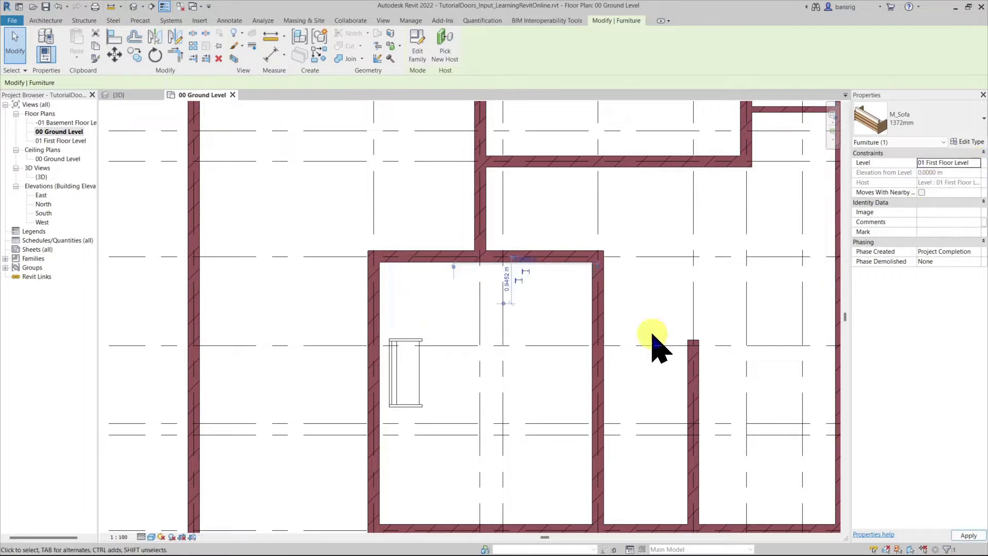
double_click(51, 140)
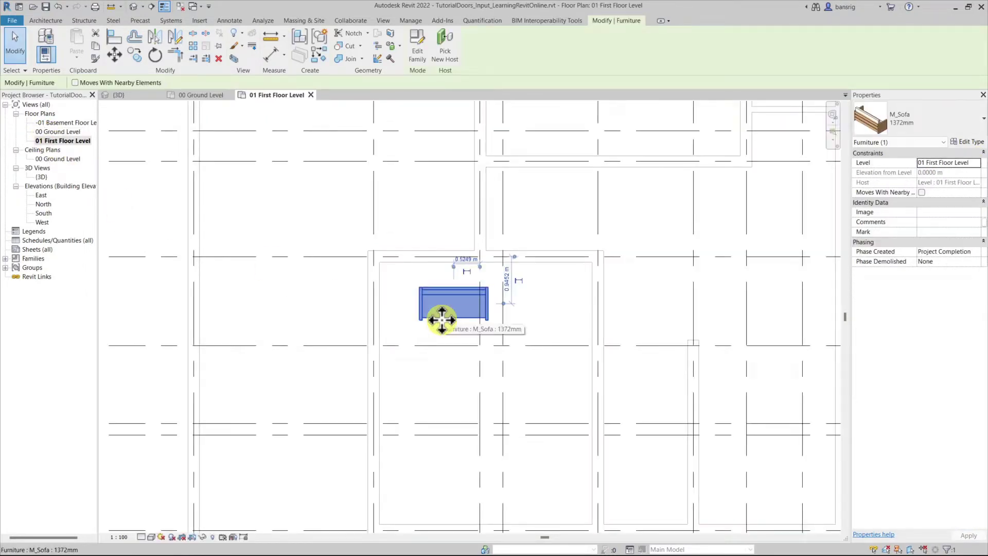
- Inspect the sofas from below in the default 3D view, then return to 00 Ground Level
click(132, 6)
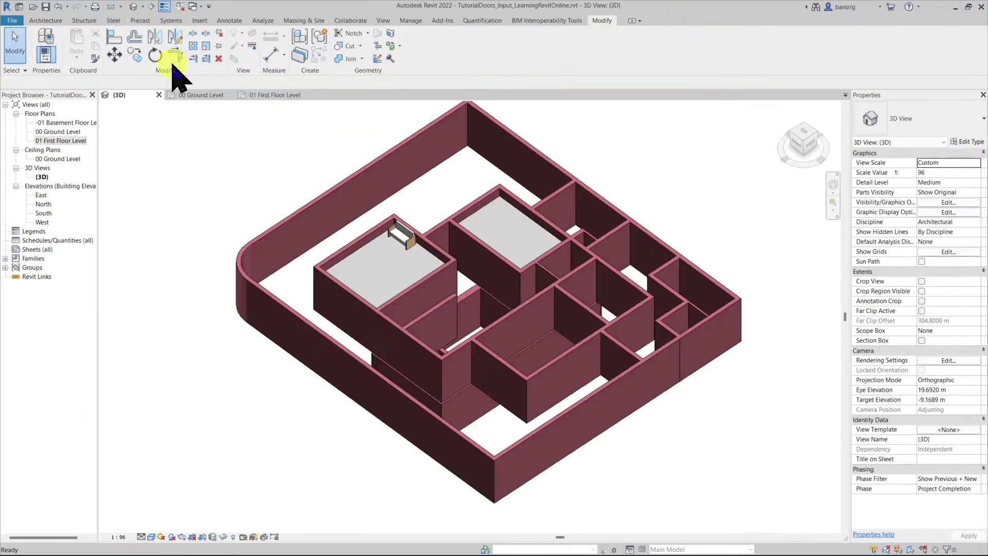
shift+middle_drag(399, 362, 436, 268)
shift+middle_drag(430, 523, 386, 263)
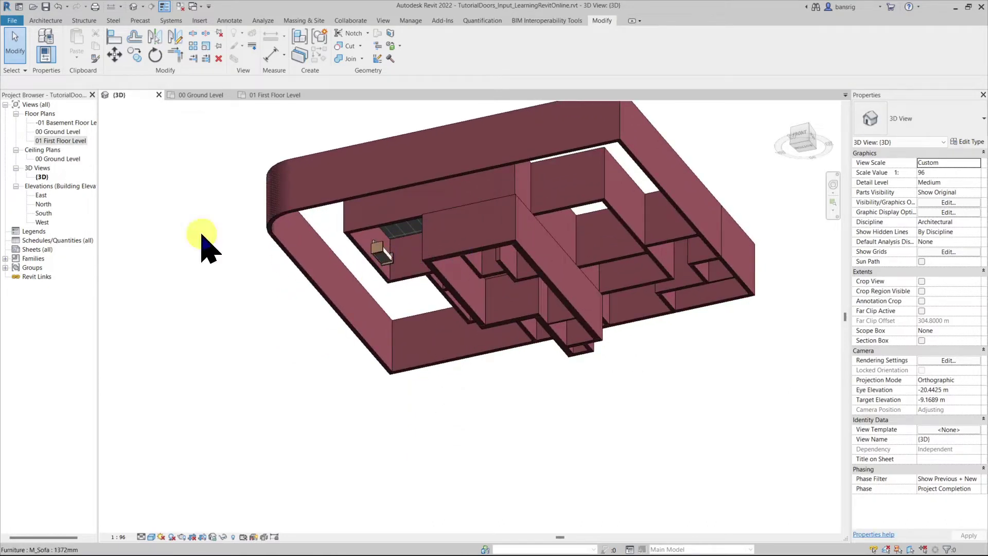
double_click(57, 132)
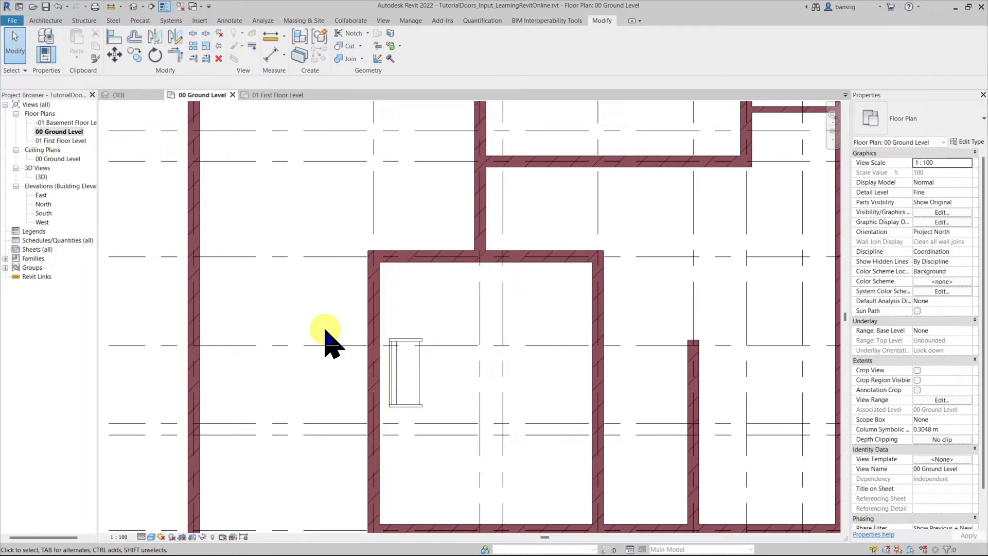
- Load M_Toilet-Commercial-Wall-3D.rfa from Plumbing > Architectural > Fixtures > Water Closets
click(199, 20)
click(407, 54)
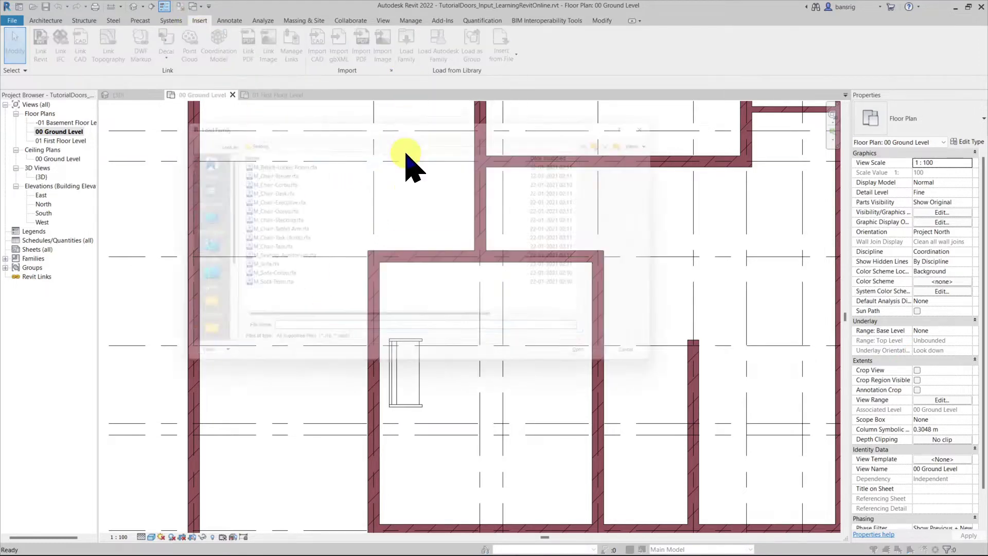
click(611, 133)
click(611, 133)
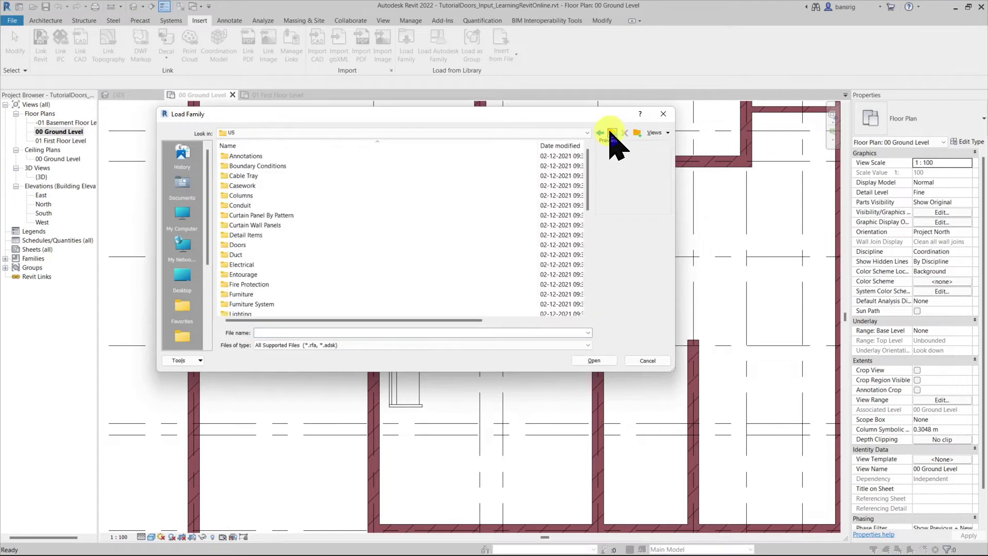
scroll(342, 242, down, 5)
click(252, 260)
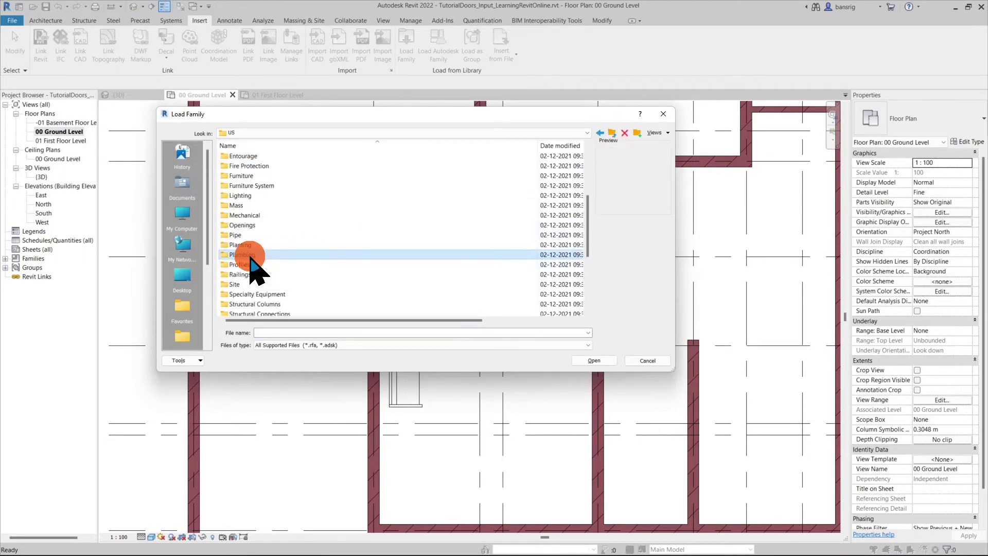
click(256, 254)
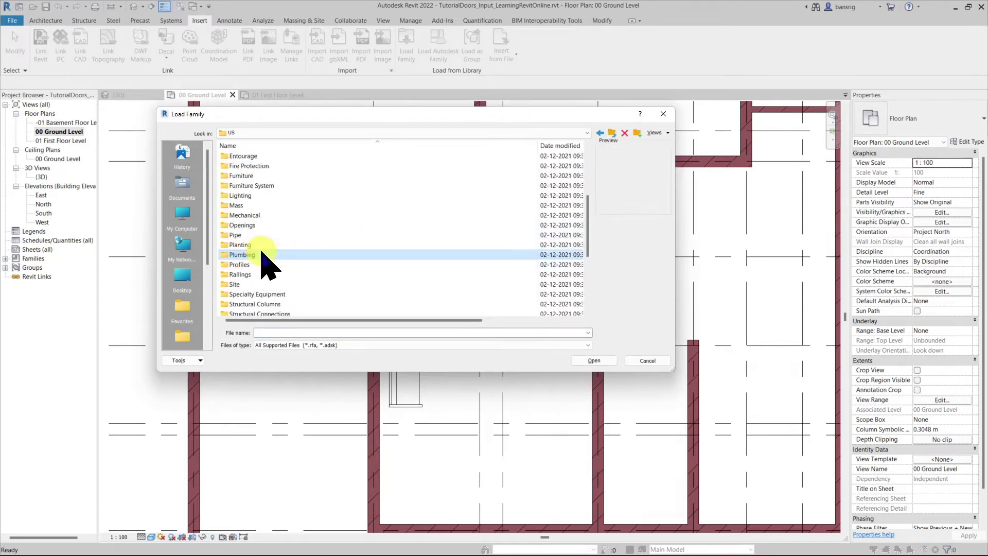
double_click(262, 253)
double_click(253, 157)
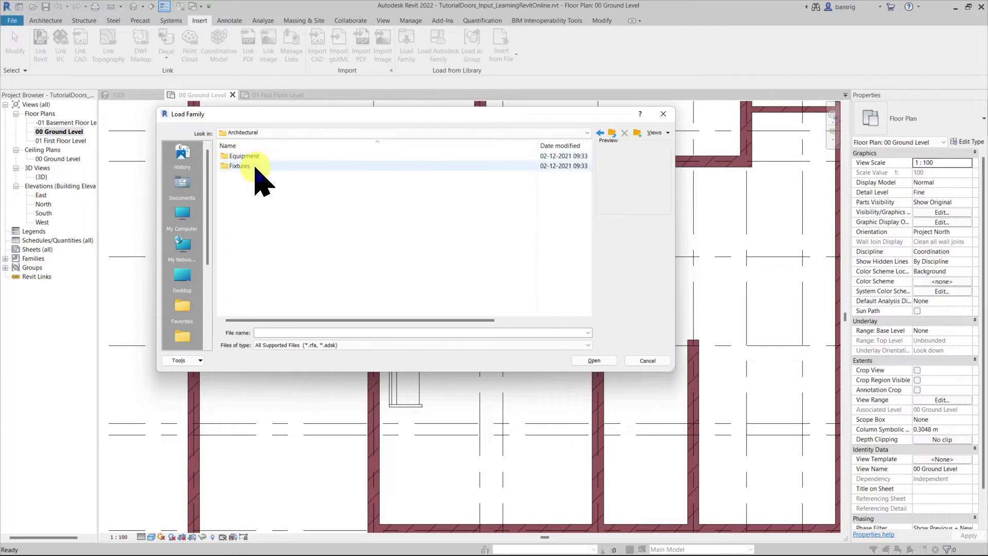
double_click(253, 167)
double_click(246, 215)
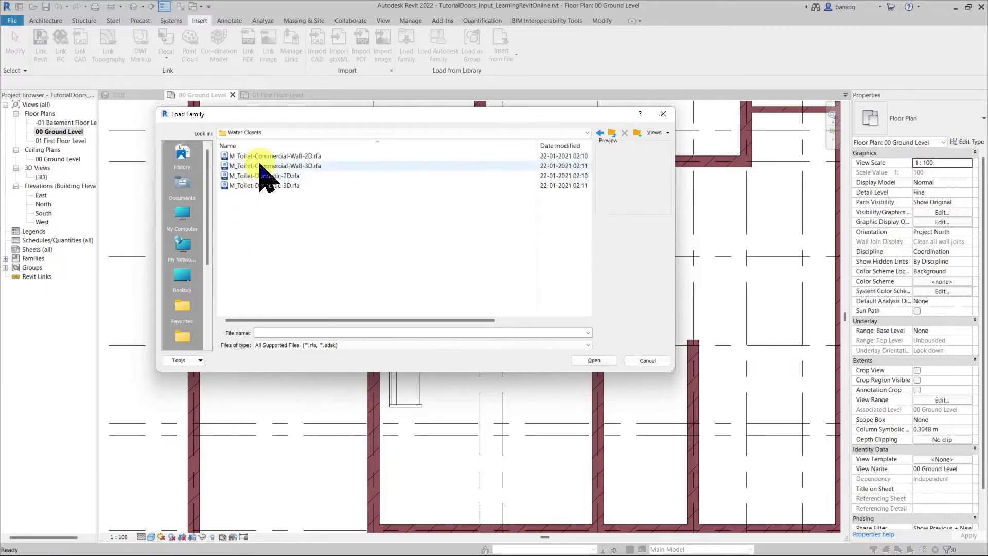
click(253, 166)
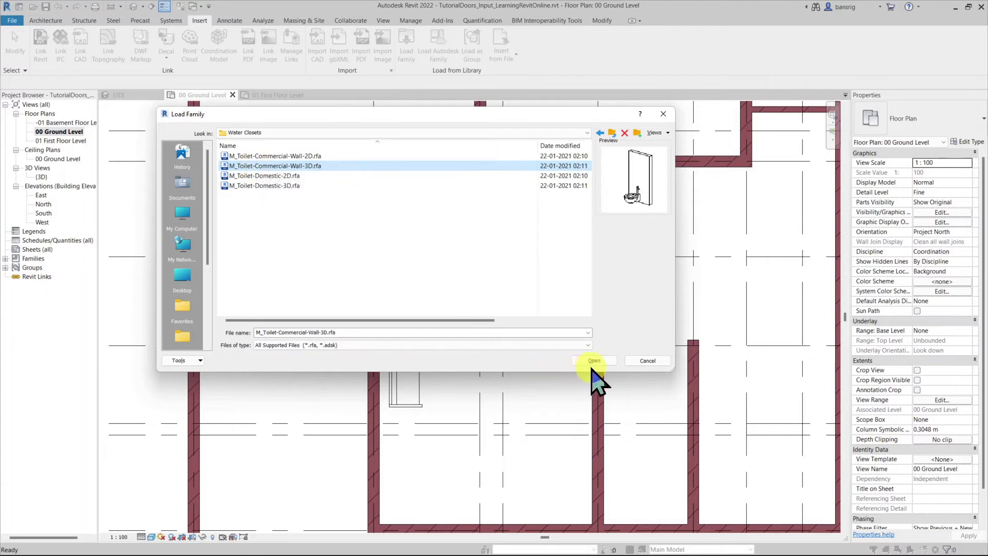
click(594, 361)
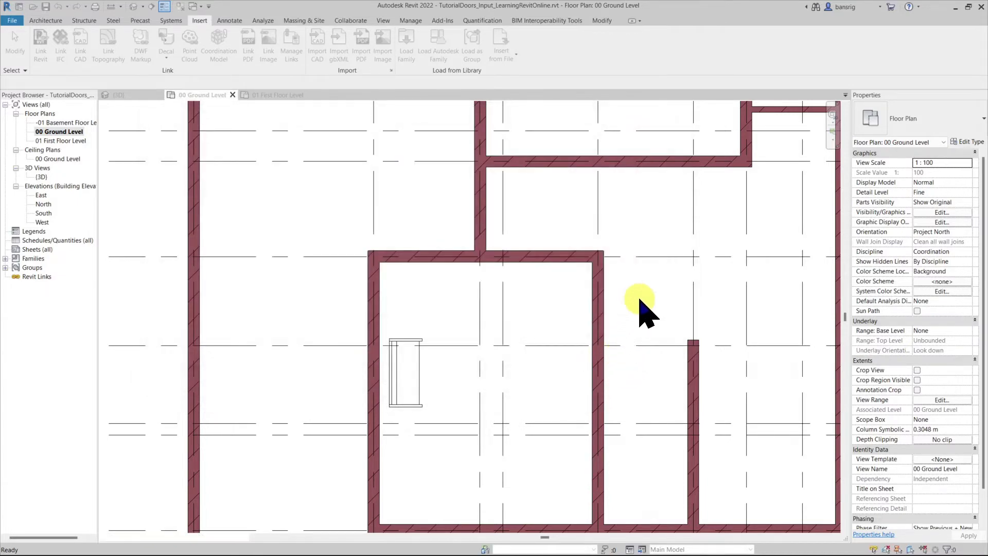
- Place the M_Toilet-Commercial-Wall-3D against the top wall of the small toilet room
middle_drag(641, 301, 623, 339)
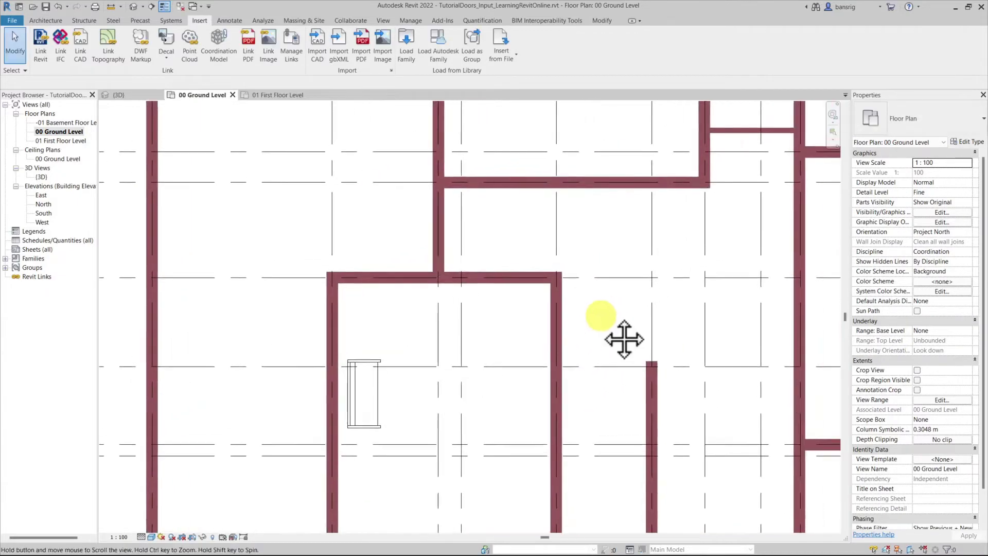
click(45, 20)
click(121, 54)
middle_drag(573, 290, 469, 372)
scroll(467, 311, down, 1)
scroll(520, 261, up, 5)
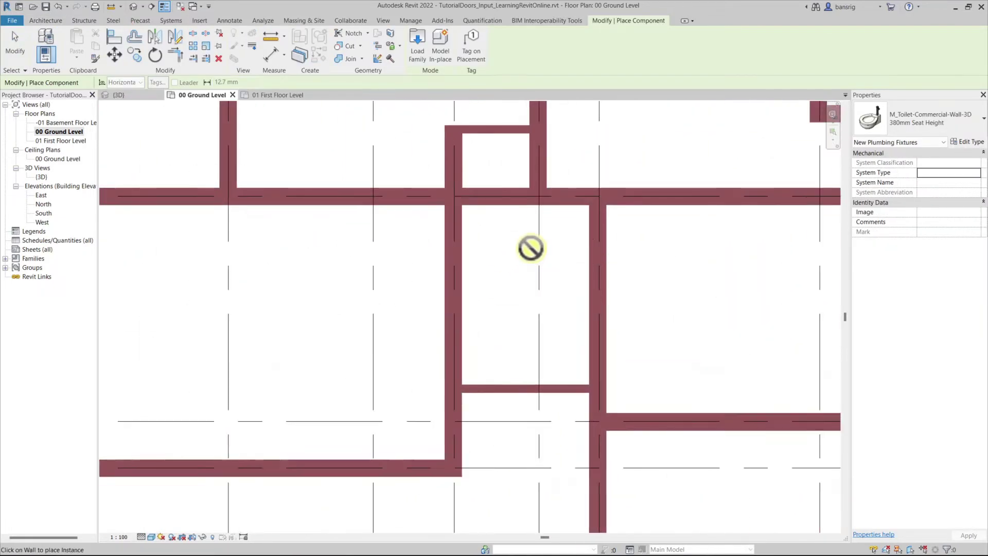
scroll(508, 273, up, 2)
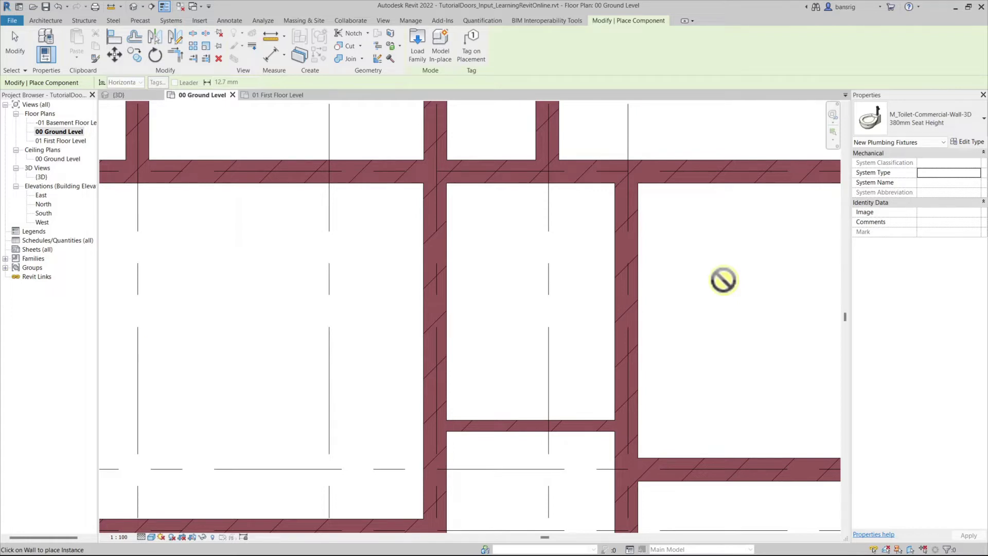
click(488, 176)
- Slide the toilet along the top wall, then re-host it on the room's left wall
key(Escape)
key(Escape)
click(510, 227)
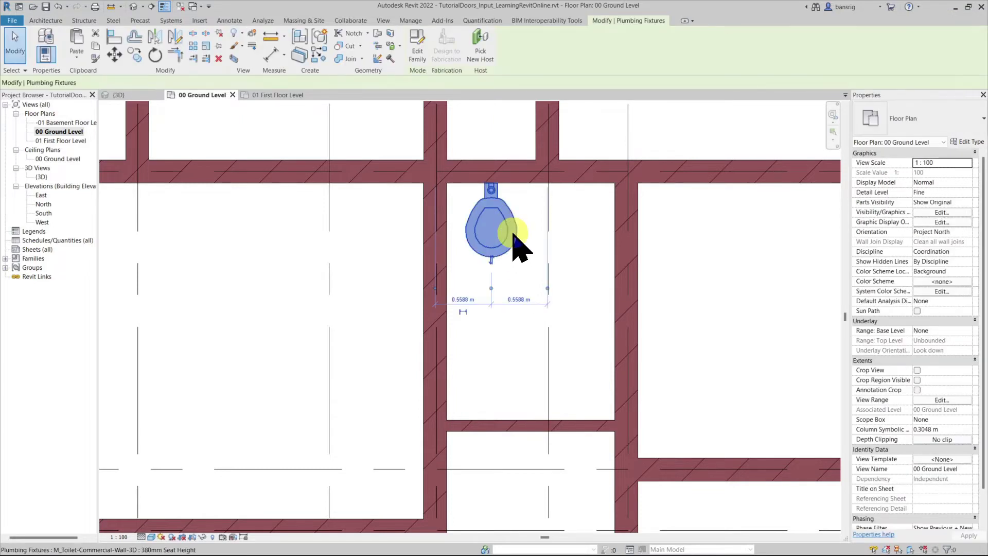
drag(505, 227, 526, 216)
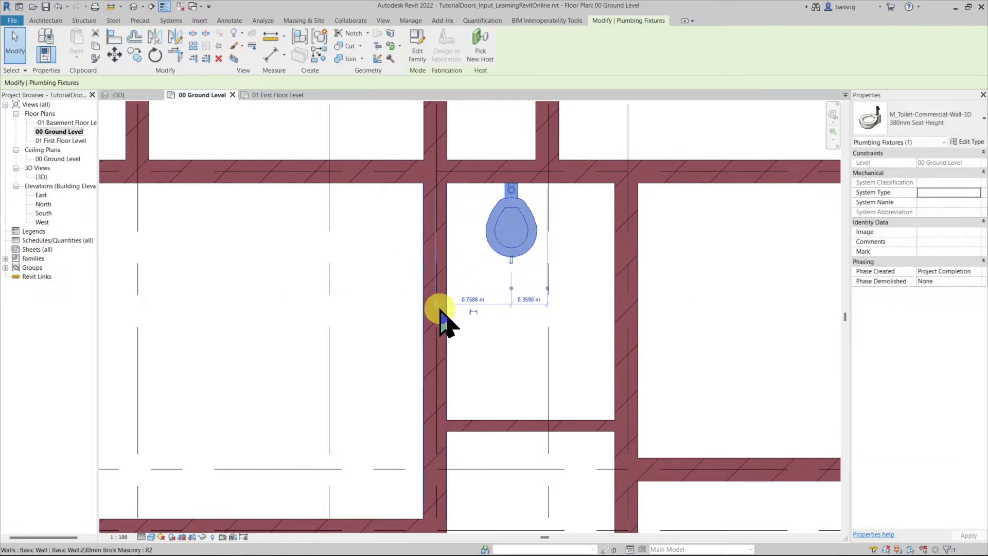
click(463, 261)
click(509, 252)
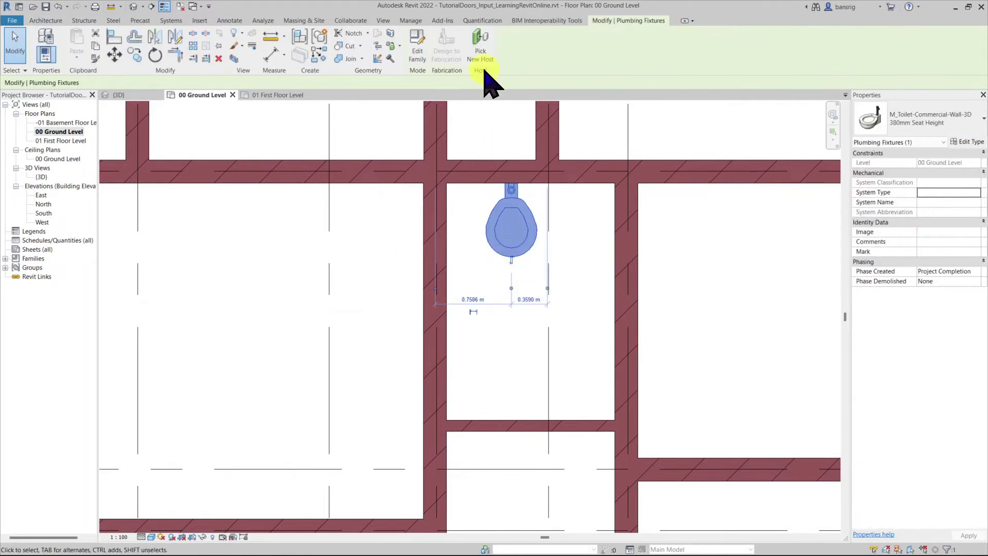
click(481, 51)
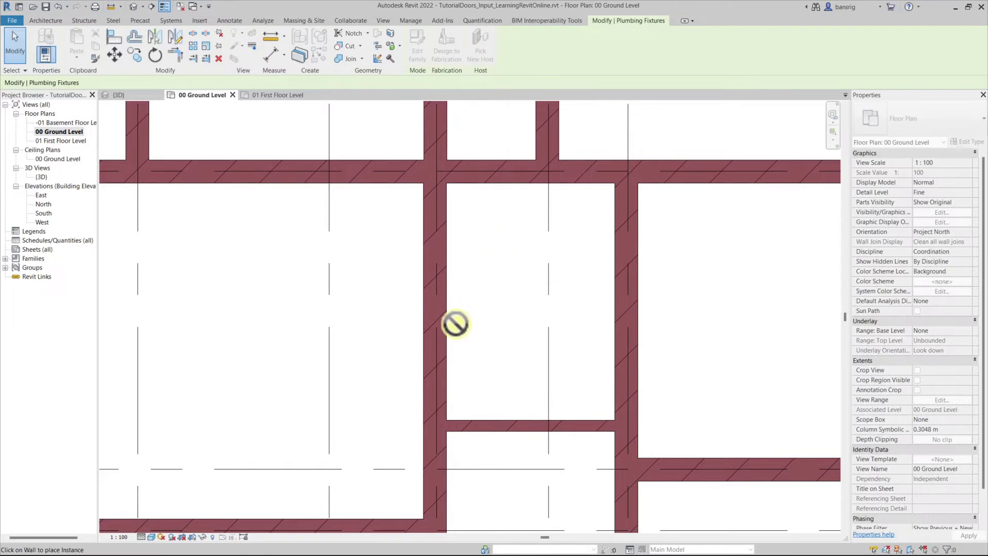
click(543, 370)
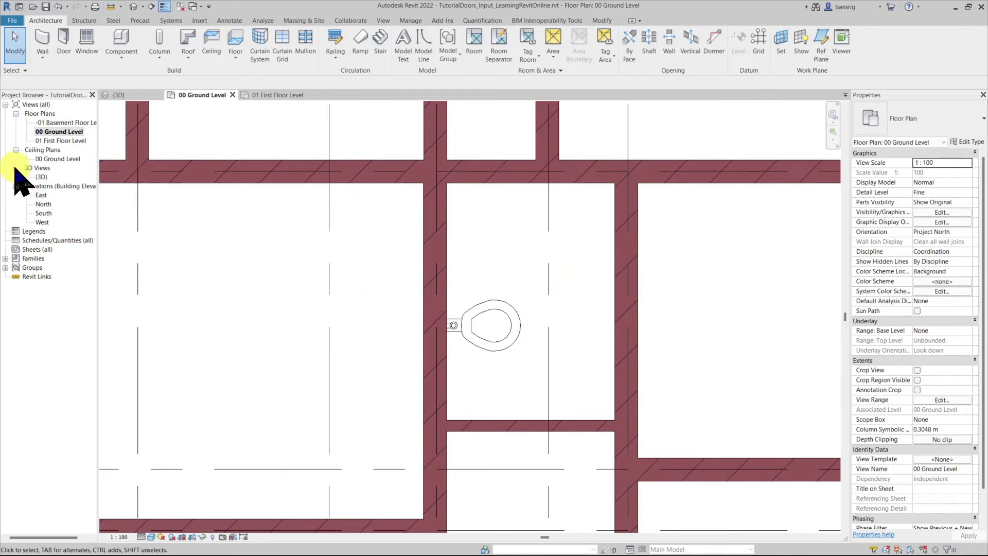
- Open the 00 Ground Level reflected ceiling plan and pan to the other rooms
double_click(62, 158)
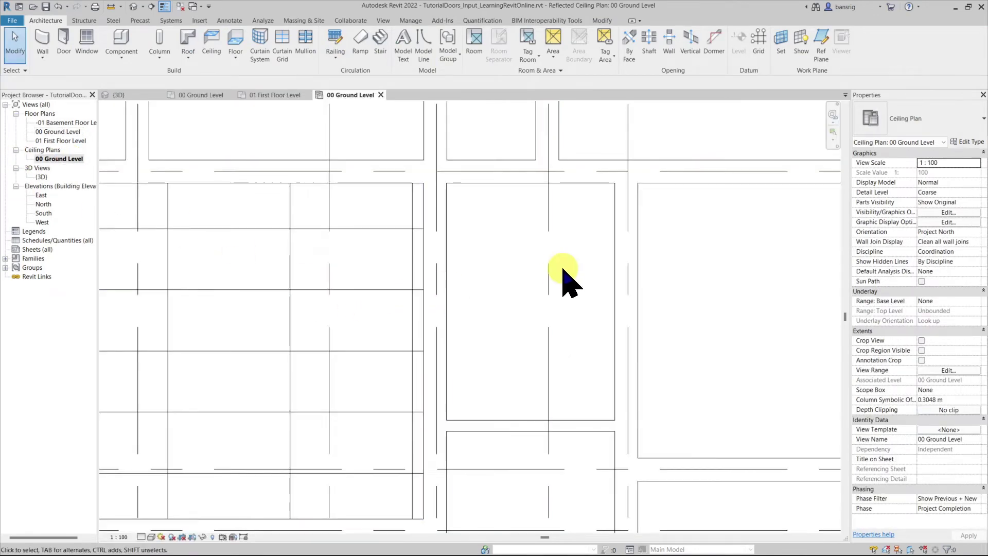
scroll(558, 280, down, 5)
middle_drag(486, 301, 507, 264)
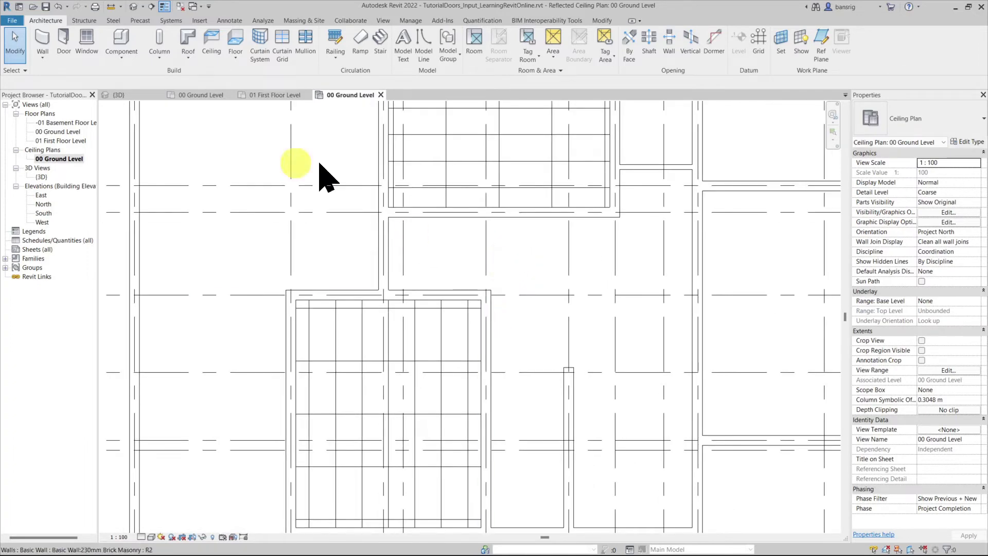
- Browse the family library to the Lighting > Architectural > Internal folder
click(199, 21)
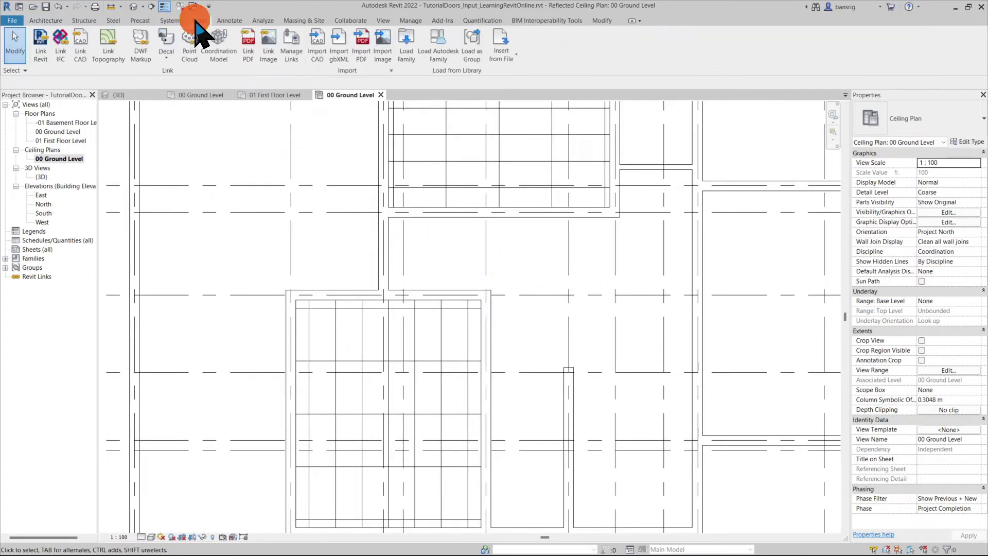
click(401, 49)
click(612, 133)
click(612, 134)
click(613, 133)
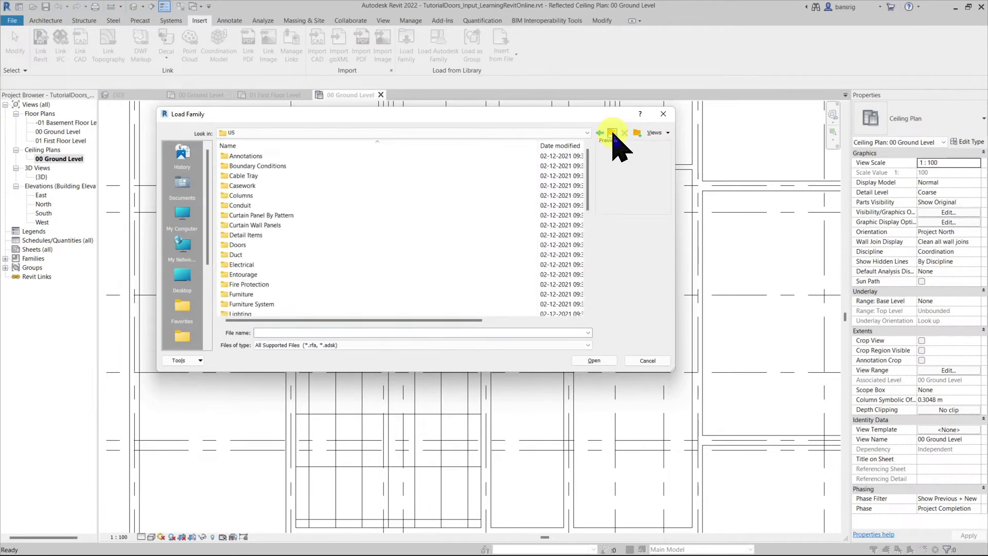
double_click(250, 283)
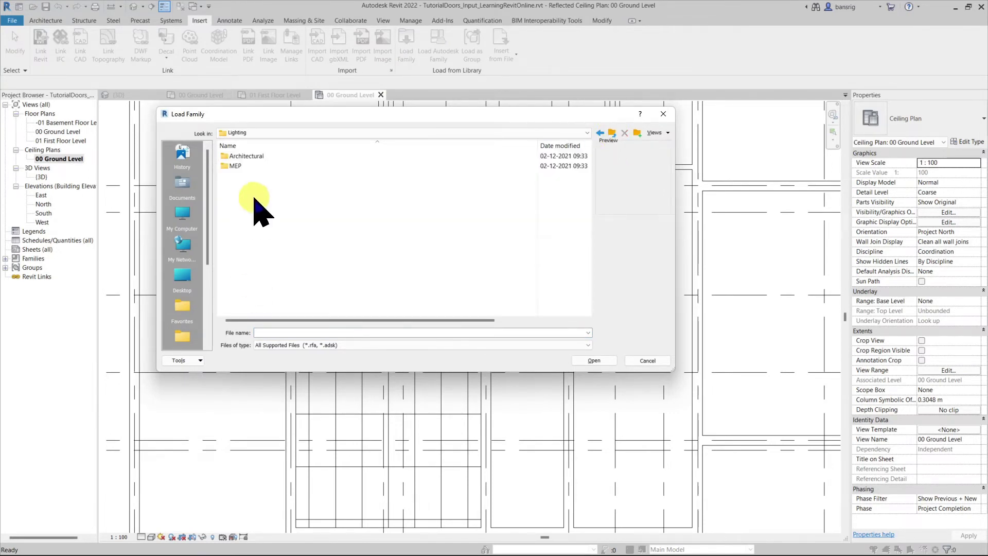
double_click(245, 155)
double_click(237, 166)
- Load M_Ceiling Light - Linear Box.rfa after briefly previewing the M_Table Lamp - Arm Extension family
click(255, 166)
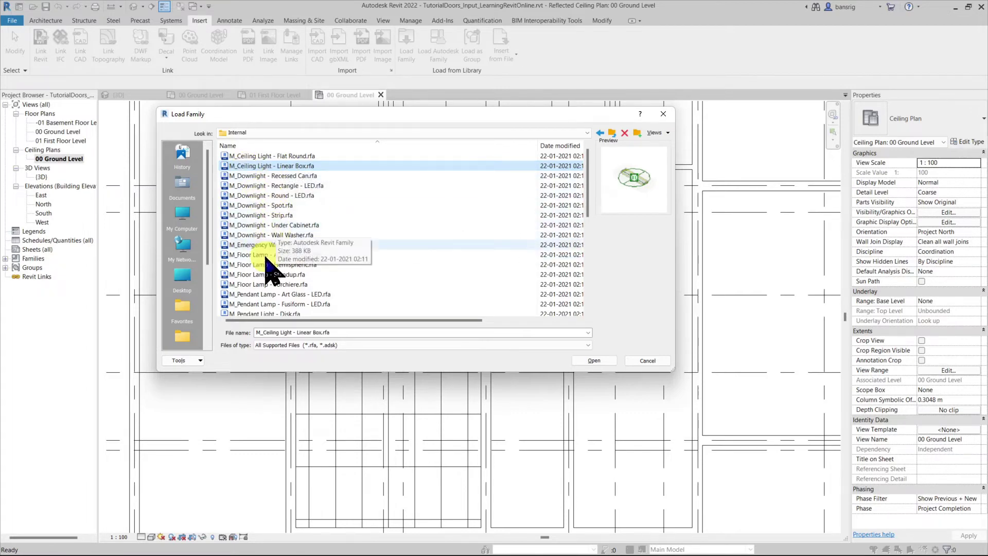
scroll(268, 267, down, 6)
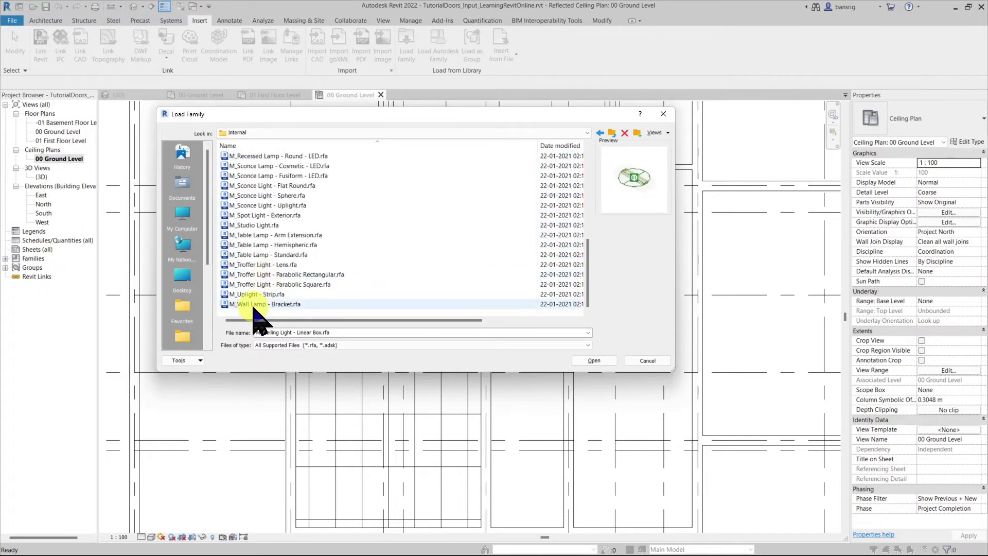
click(251, 236)
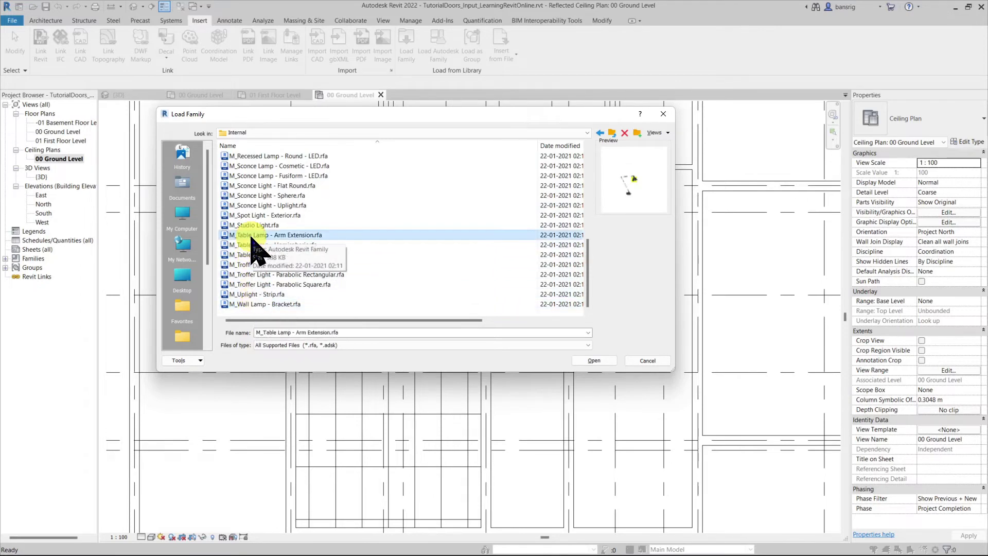
scroll(251, 237, up, 8)
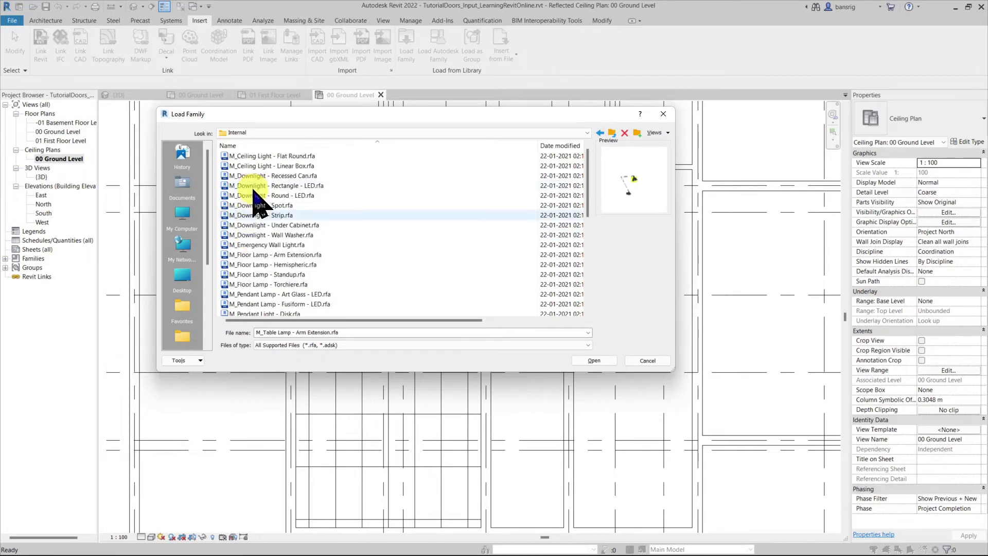
scroll(258, 178, up, 1)
click(254, 168)
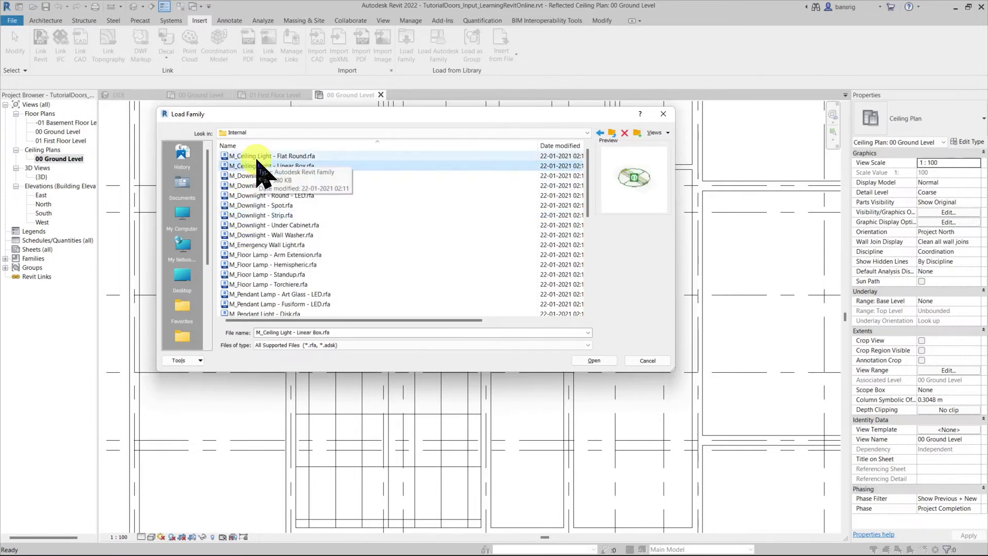
click(586, 361)
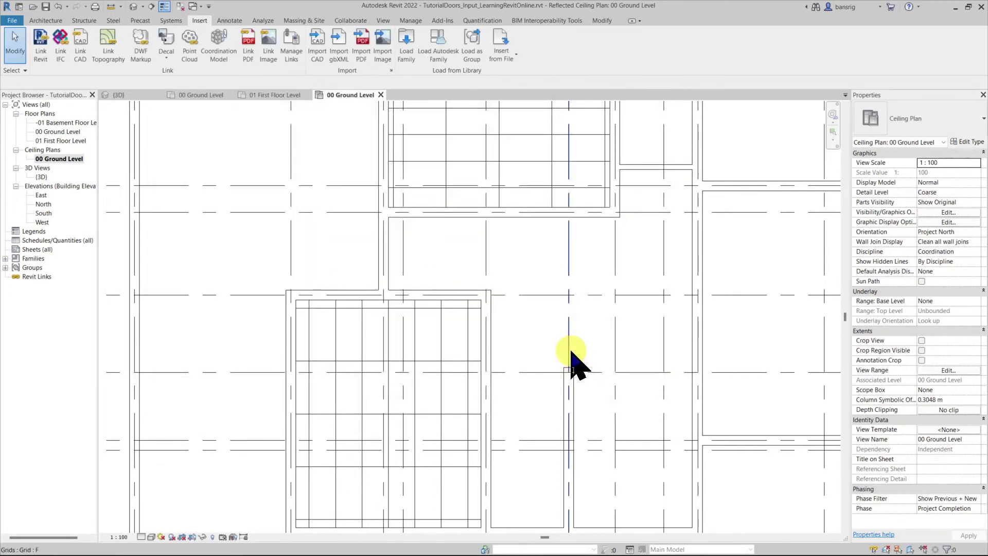
- Place an M_Ceiling Light - Linear Box 0300x1200mm on the false ceiling grid and select it
click(44, 21)
click(133, 42)
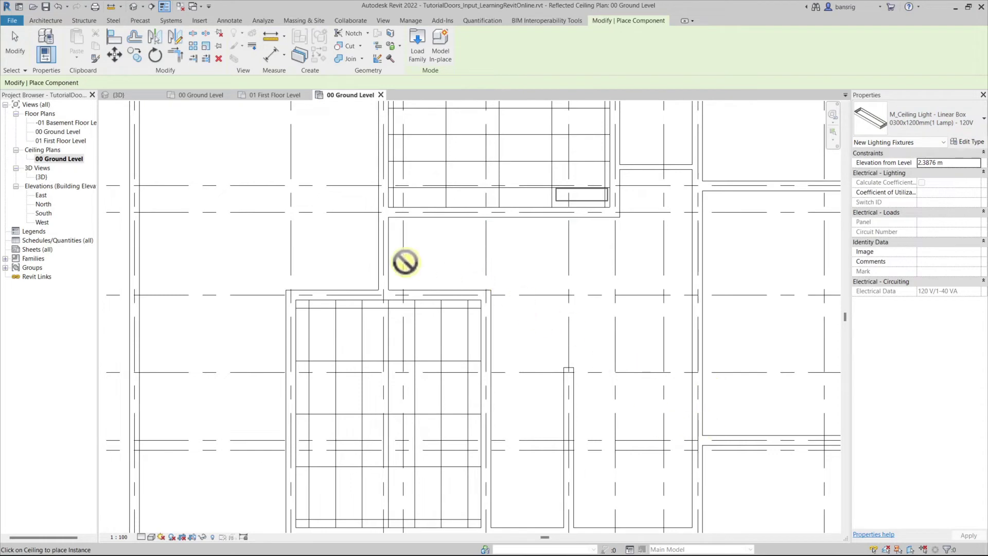
middle_drag(369, 374, 378, 320)
scroll(378, 320, up, 2)
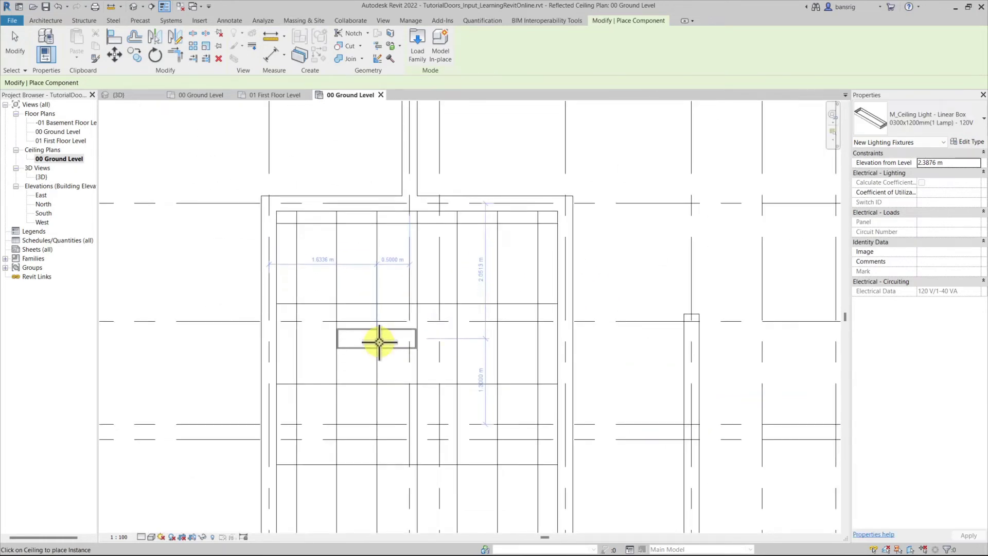
click(377, 350)
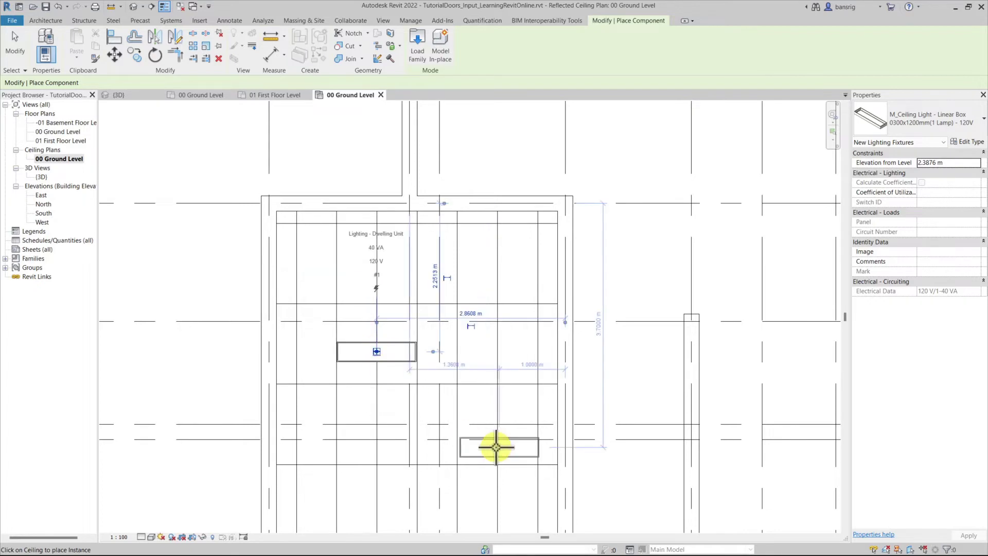
key(Escape)
key(Escape)
click(398, 352)
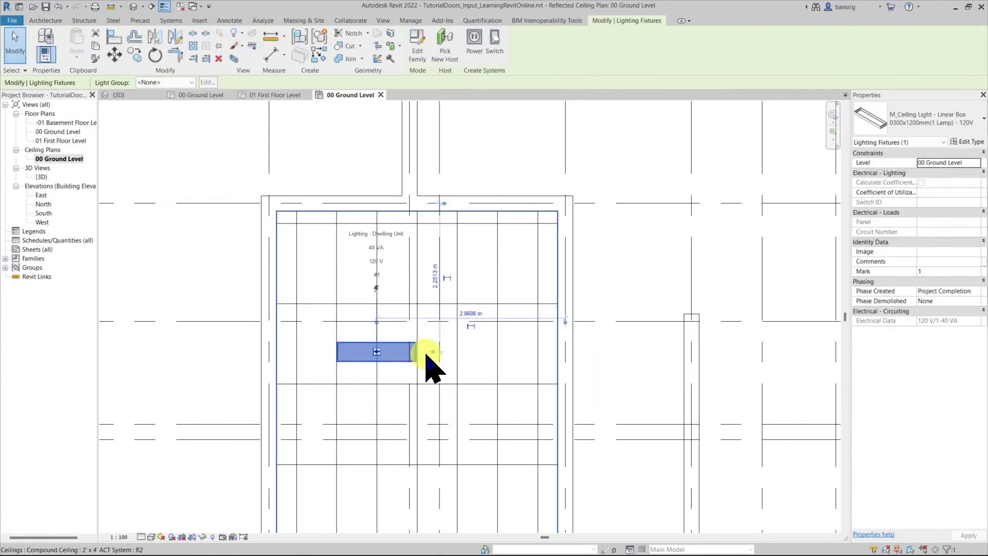
key(space)
key(space)
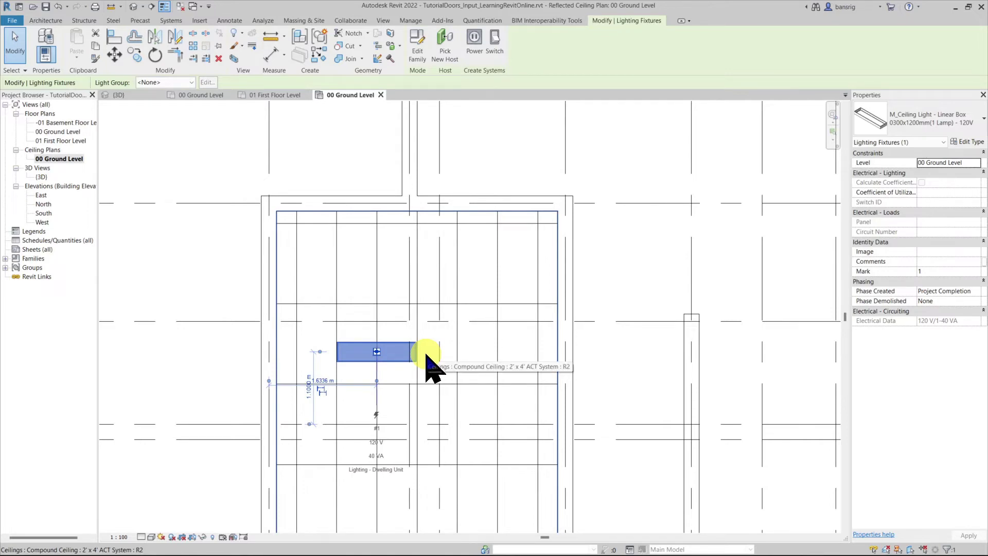
- In the default 3D view, orbit beneath the ceiling and select the Linear Box light on its underside
click(133, 7)
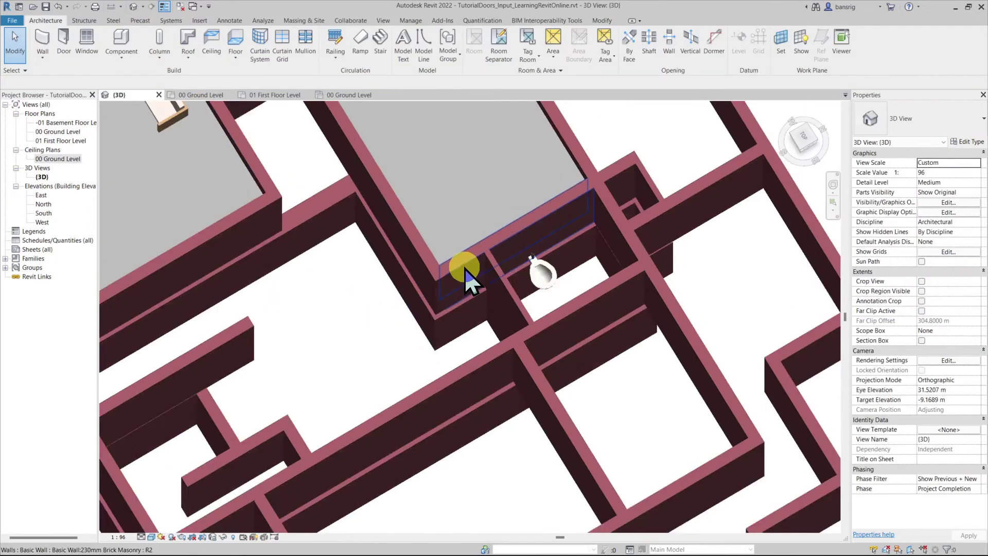
scroll(465, 268, down, 5)
shift+middle_drag(331, 335, 393, 159)
scroll(379, 148, up, 5)
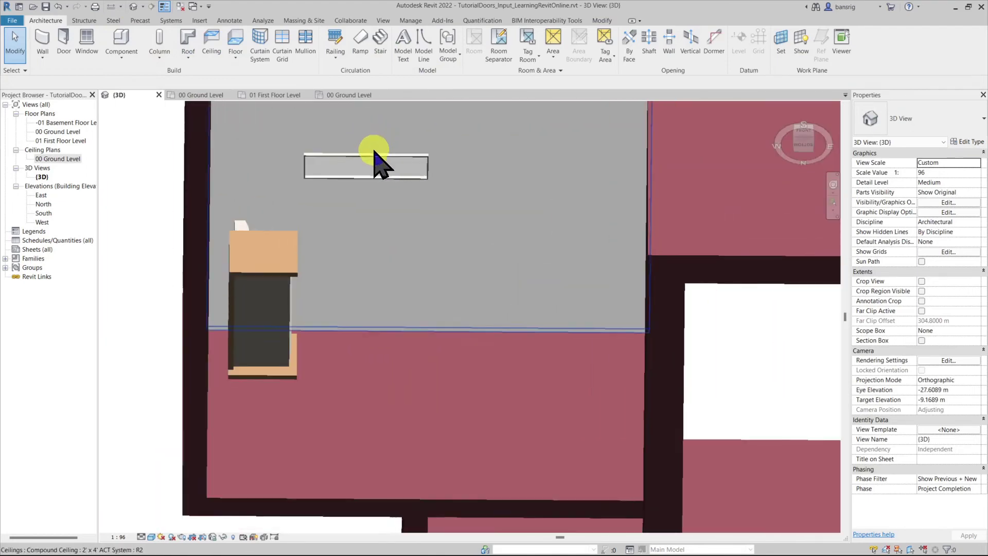
click(374, 163)
middle_drag(403, 236, 435, 323)
- Return to the 00 Ground Level ceiling plan and pan to show the rooms above
double_click(65, 159)
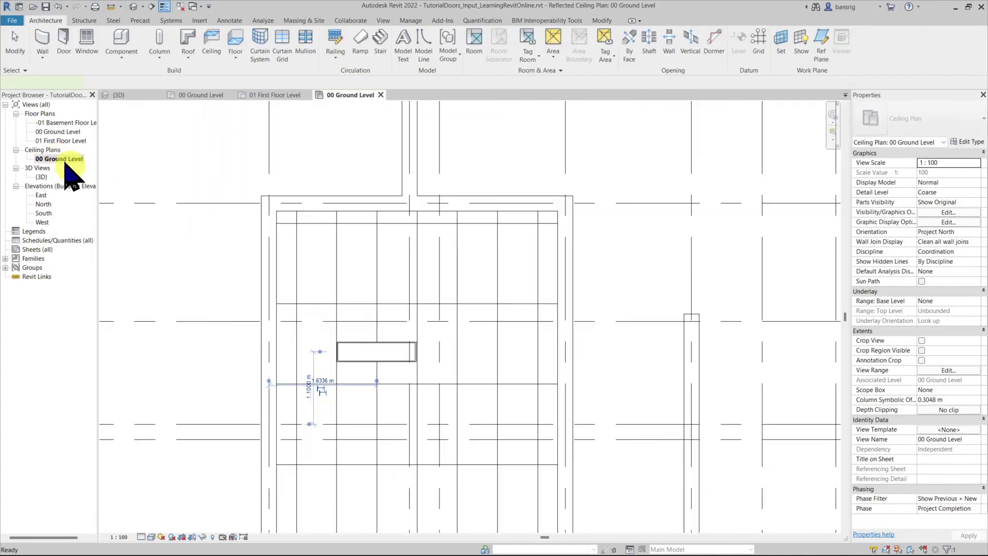
scroll(375, 364, down, 2)
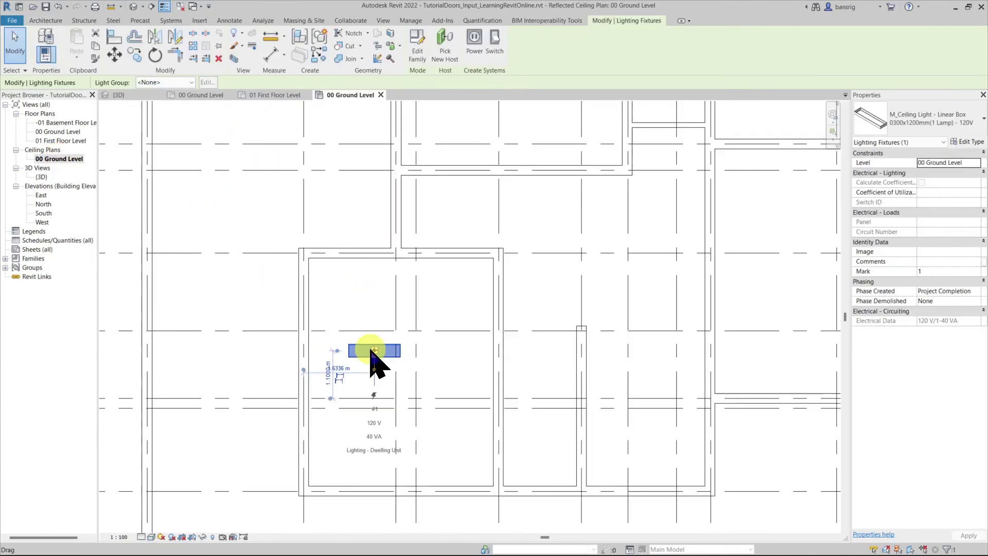
middle_drag(494, 198, 485, 338)
key(Escape)
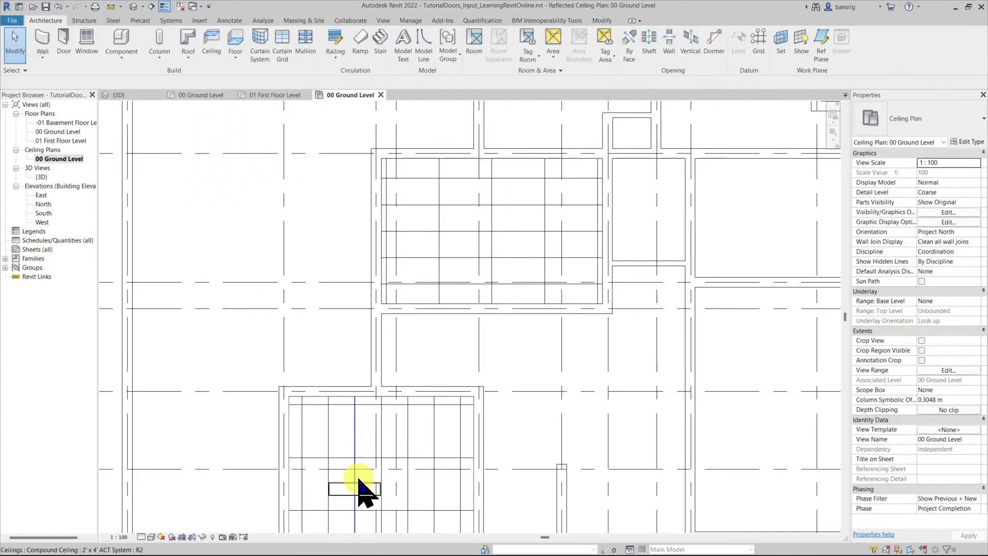
- Re-host the ceiling light onto the upper room's gridded ceiling using Pick New Host
click(360, 486)
click(365, 487)
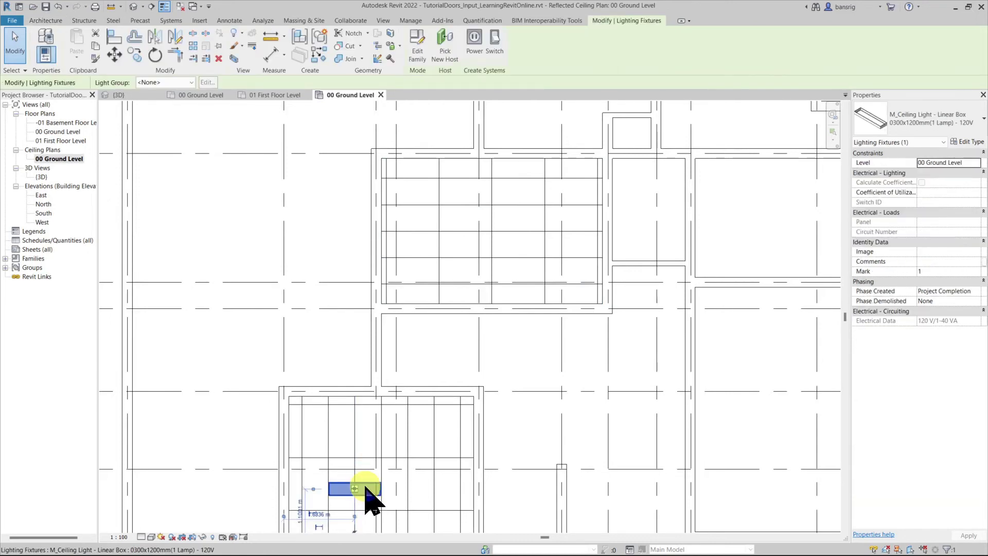
click(444, 54)
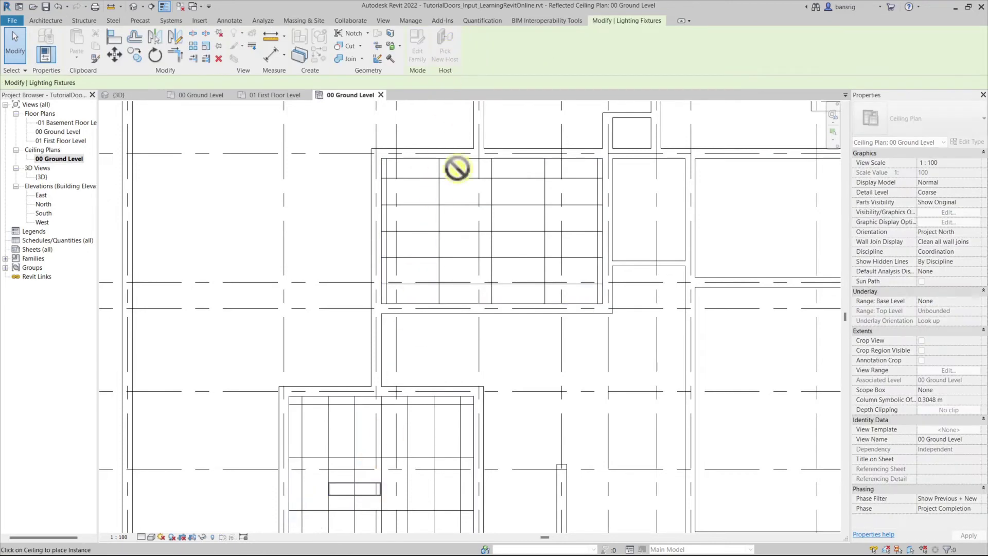
click(472, 219)
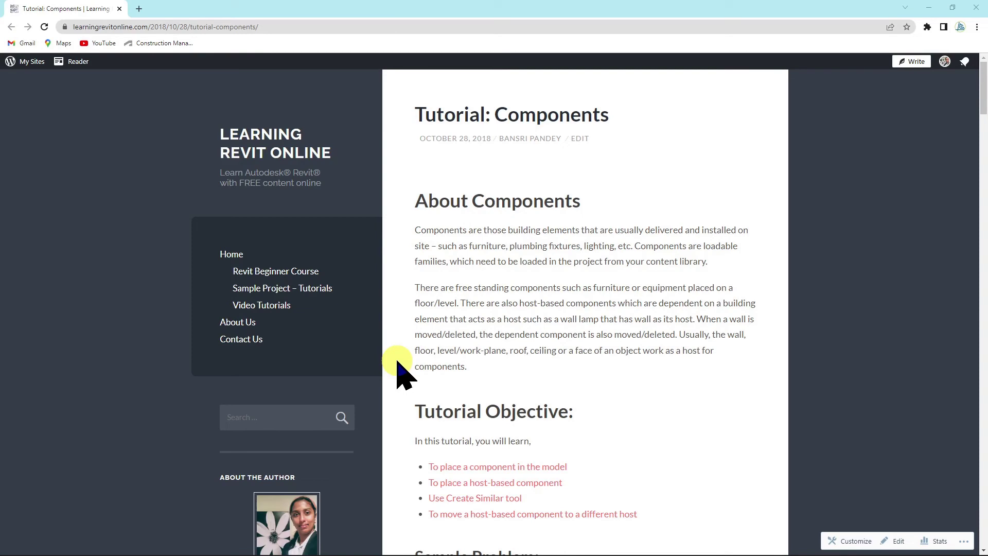
- Scroll the Components tutorial down to step 9 on placing the host-based Plumbing_WC
scroll(735, 466, down, 9)
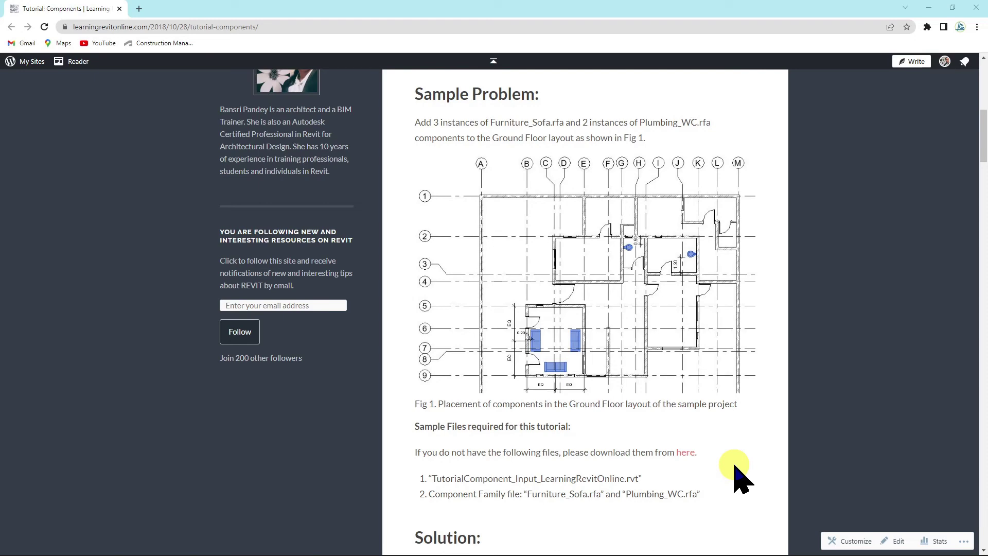
scroll(736, 475, down, 7)
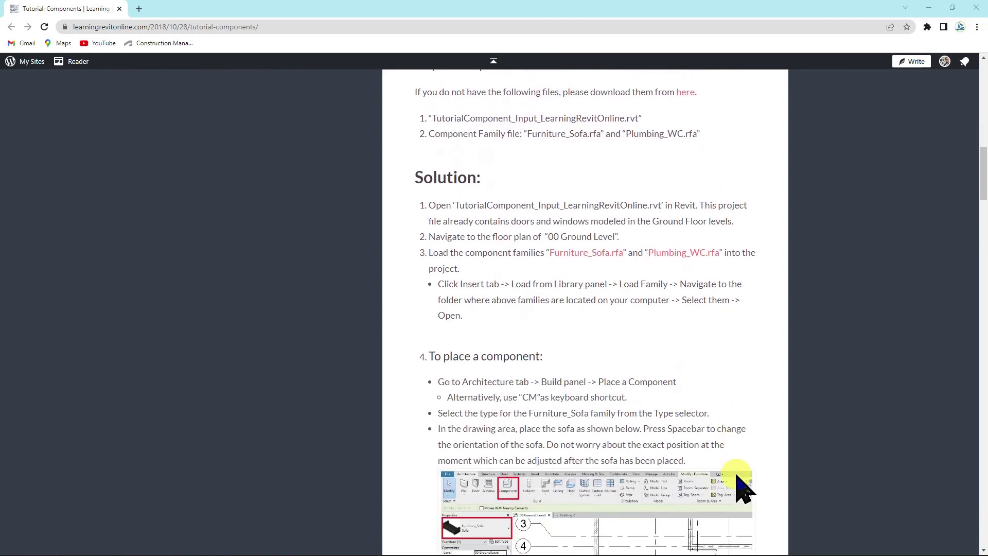
scroll(744, 490, down, 1)
scroll(741, 486, down, 17)
scroll(664, 367, down, 2)
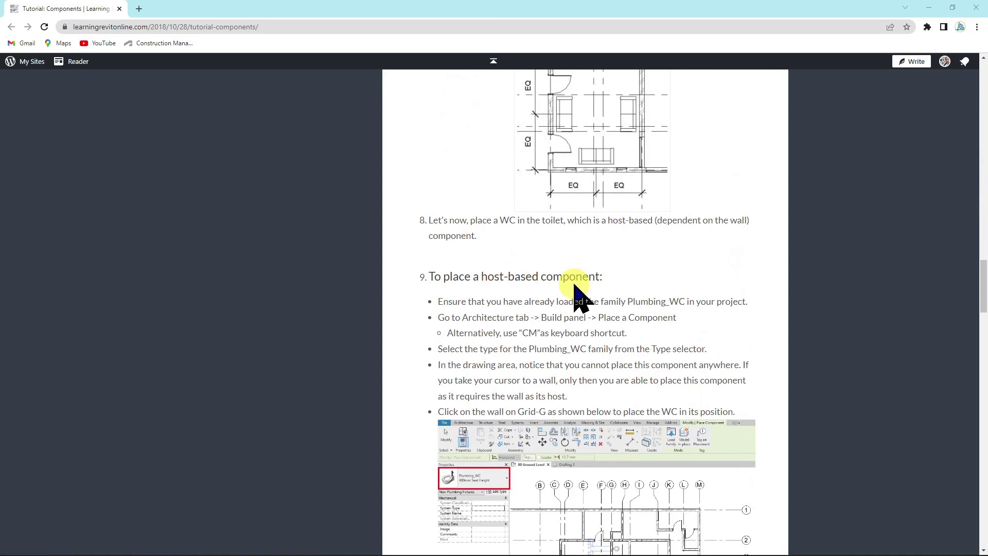